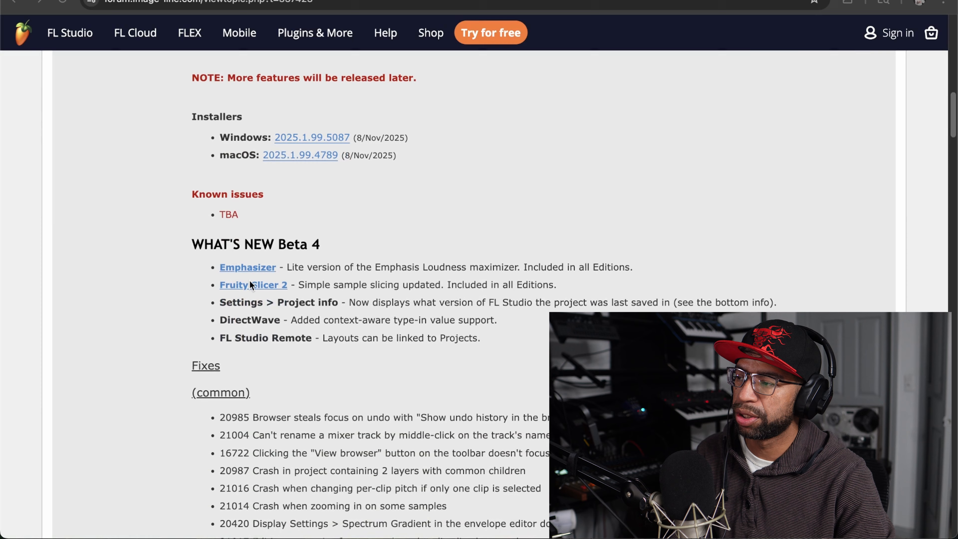
scroll(249, 272, "down", 2)
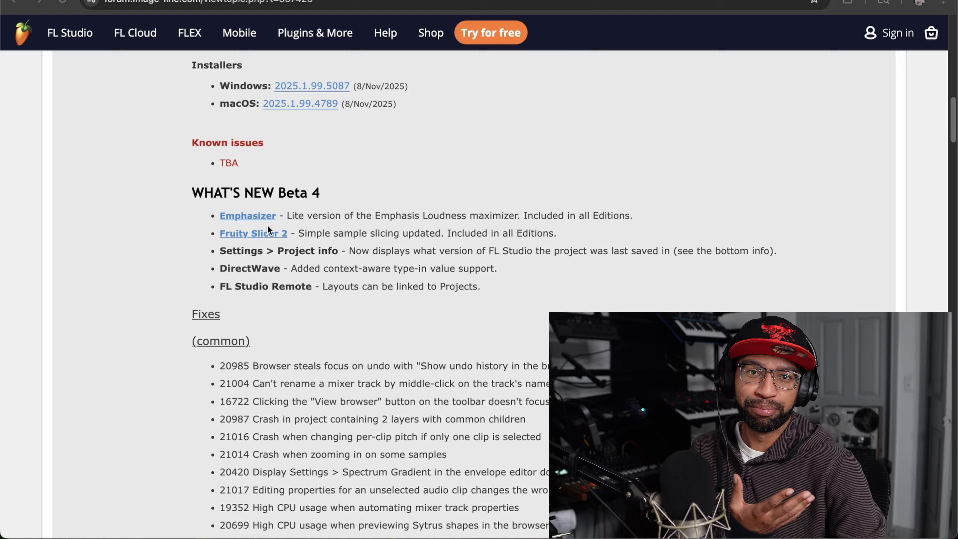
Step: Examine the What's New Beta 4 list in the FL Studio beta forum post
scroll(272, 248, "down", 1)
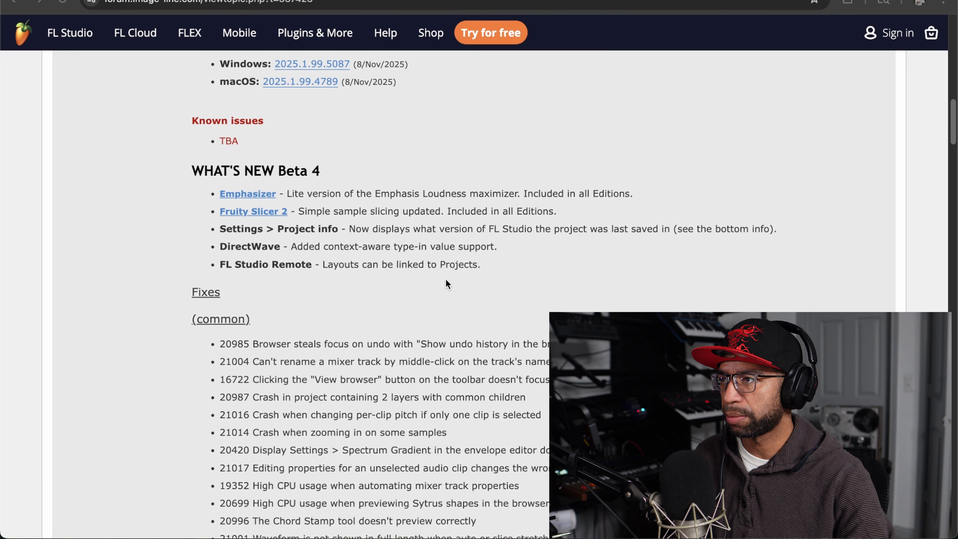
Step: Switch to FL Studio and dismiss its welcome window without opening a project
mouse_move(820, 538)
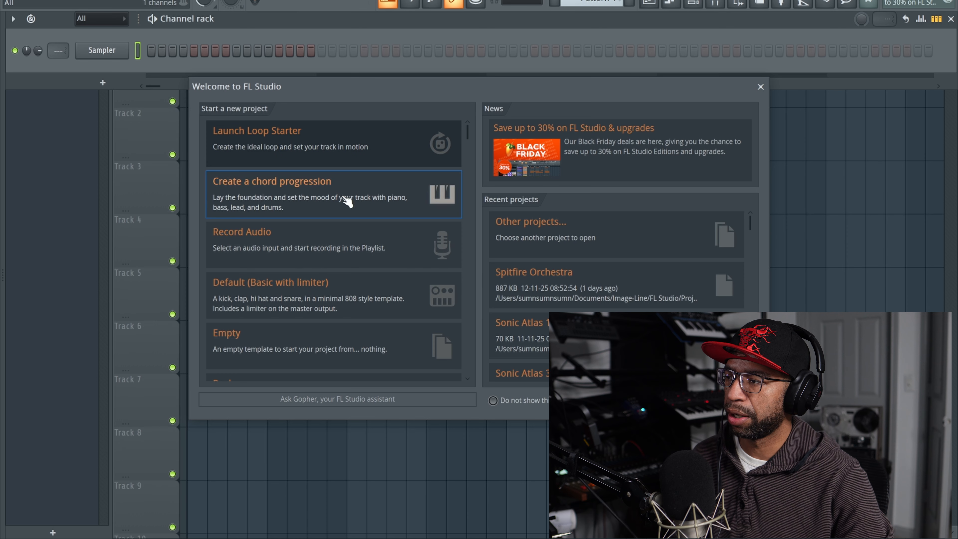
scroll(330, 260, "down", 1)
scroll(331, 265, "down", 3)
scroll(330, 266, "up", 3)
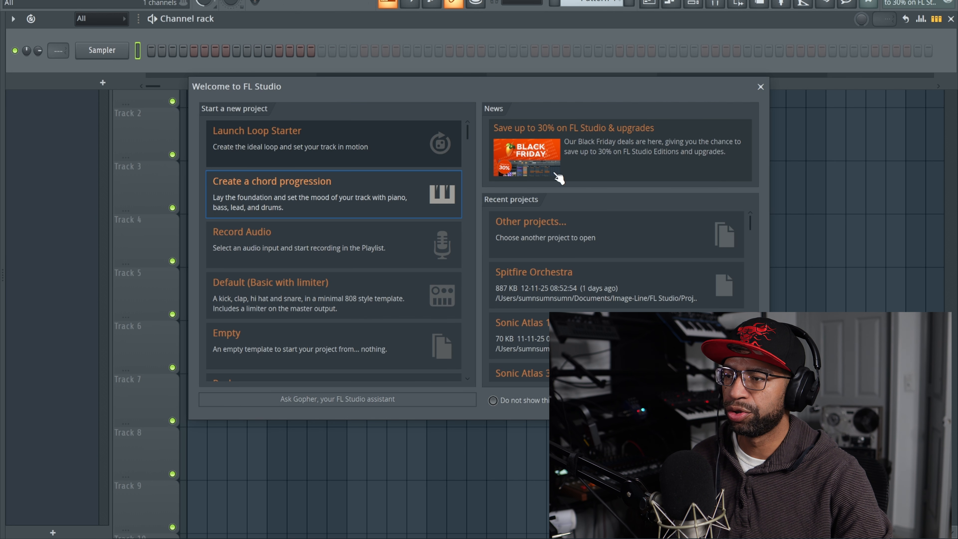
scroll(583, 229, "down", 1)
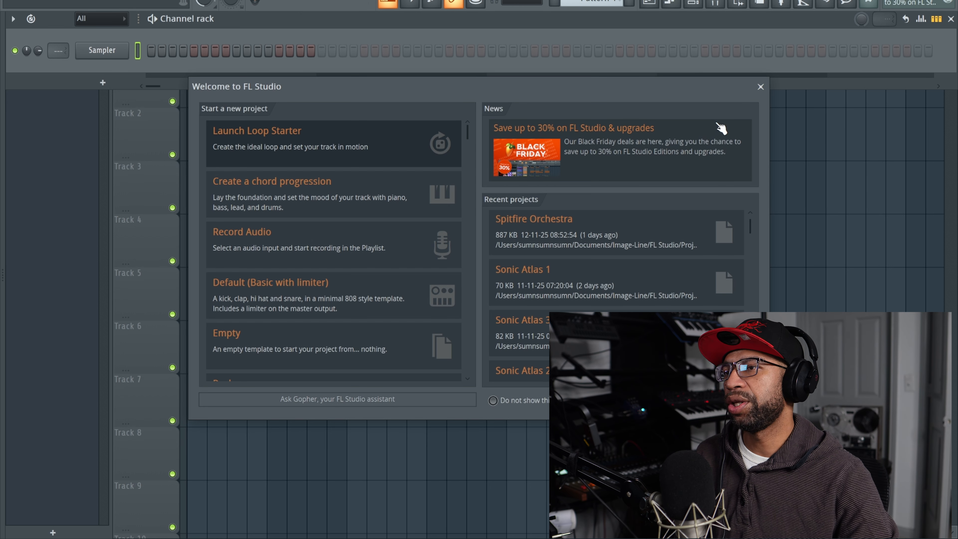
left_click(760, 87)
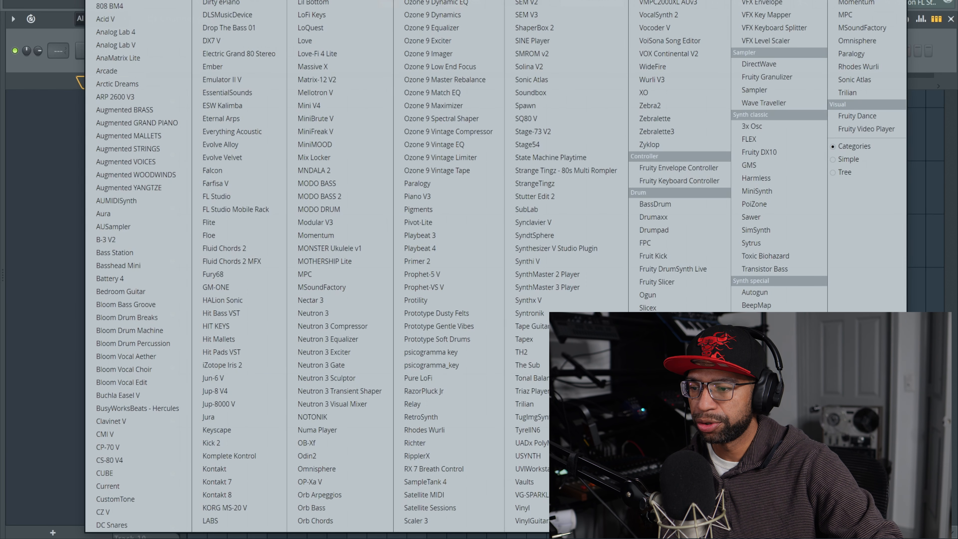
Step: Add a Fruity Slicer 2 channel and check which filter types it offers
left_click(663, 354)
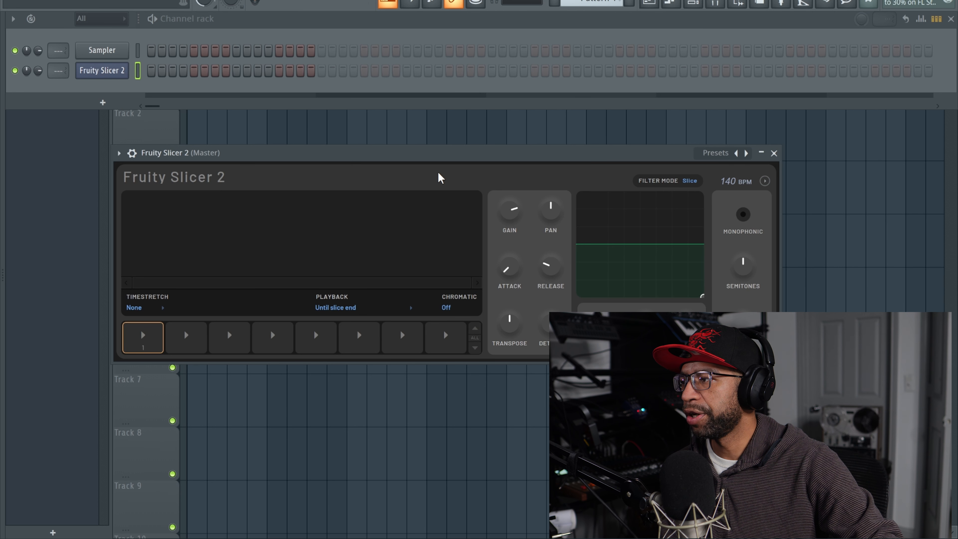
left_click_drag(409, 160, 377, 34)
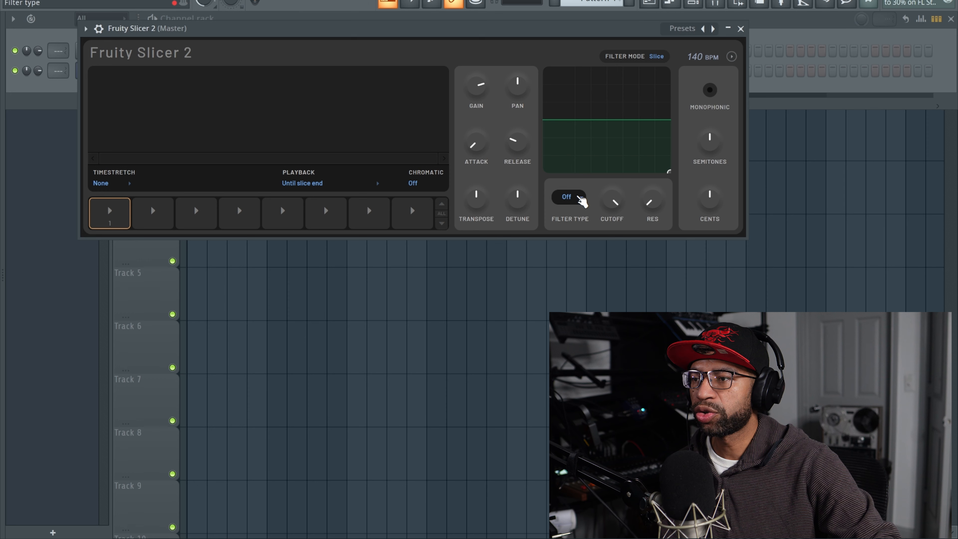
left_click(580, 197)
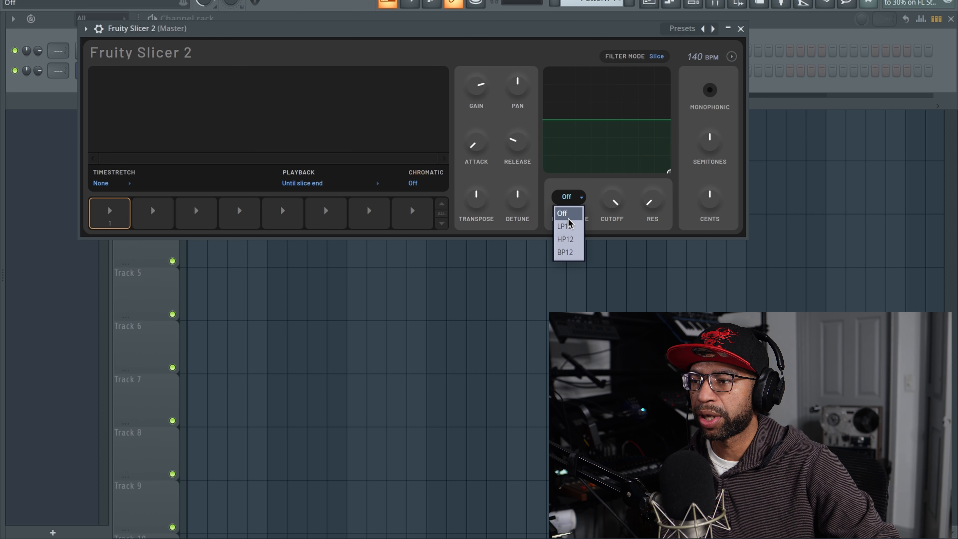
left_click(551, 187)
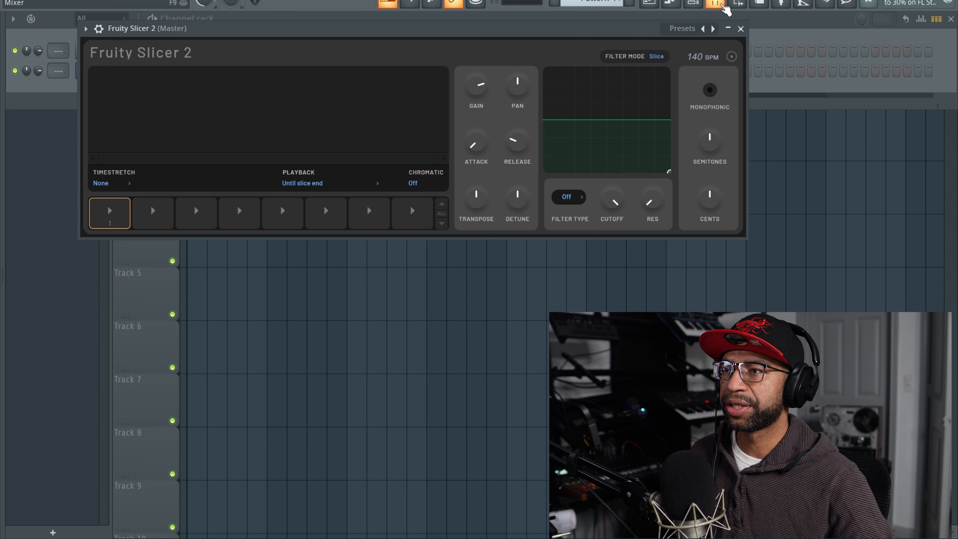
Step: Show the file browser and place the Fruity Slicer 2 window beside it
left_click(743, 2)
left_click(745, 2)
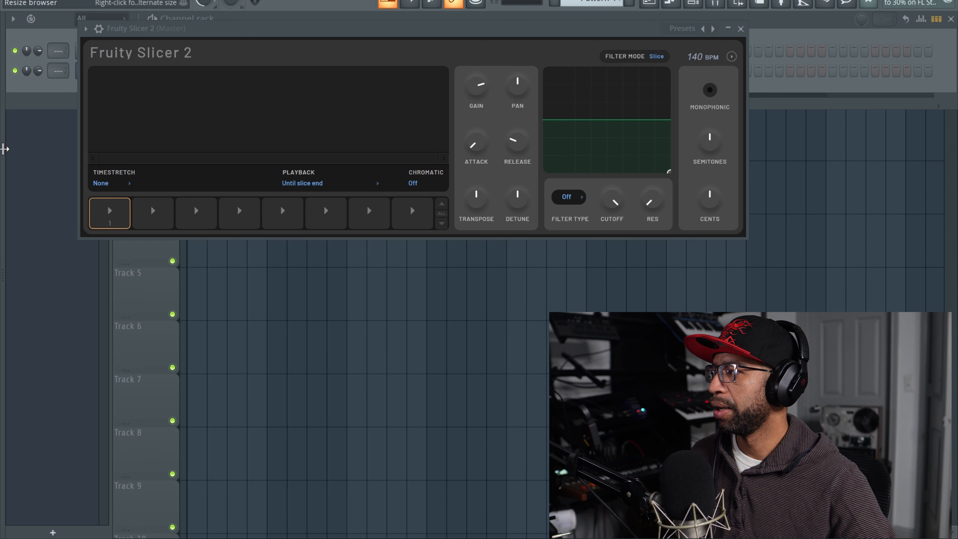
mouse_move(5, 151)
left_click_drag(400, 31, 330, 36)
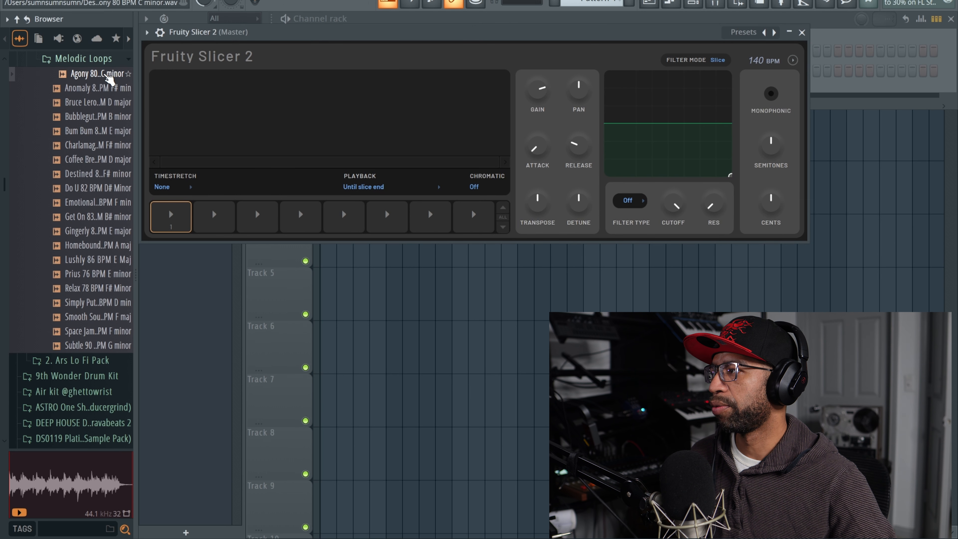
Step: Preview the Agony 80 BPM C minor loop, load it into Fruity Slicer 2, and lower the project tempo
left_click(109, 76)
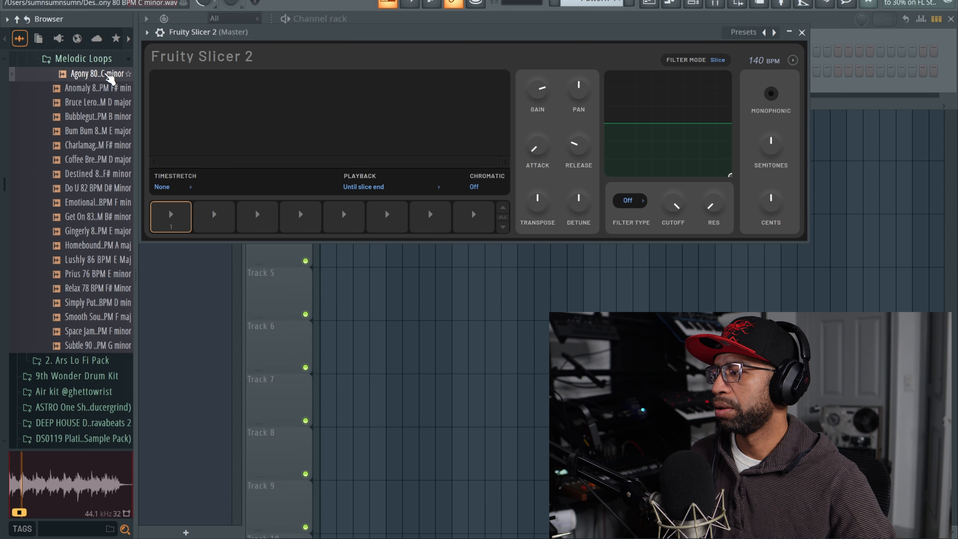
left_click(108, 76)
left_click_drag(101, 75, 181, 105)
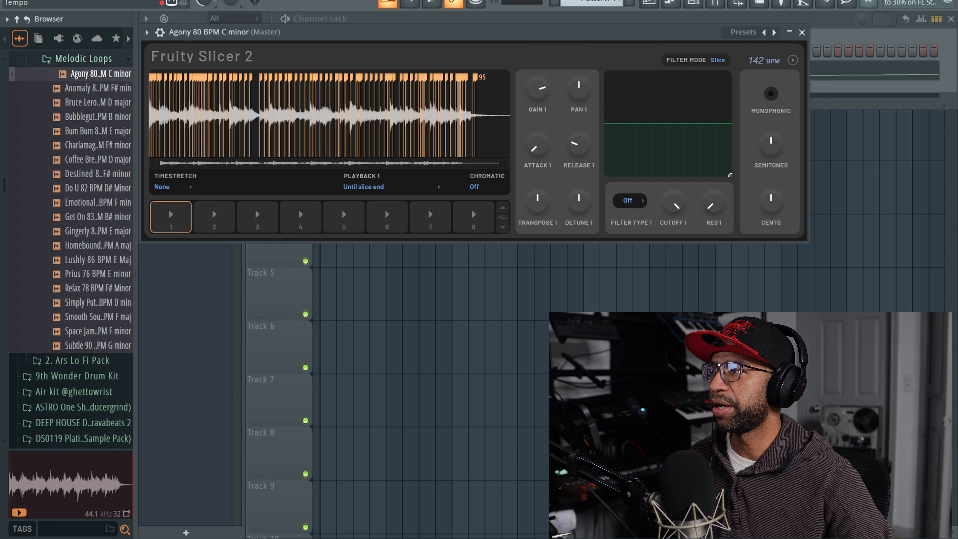
left_click_drag(351, 0, 351, 1)
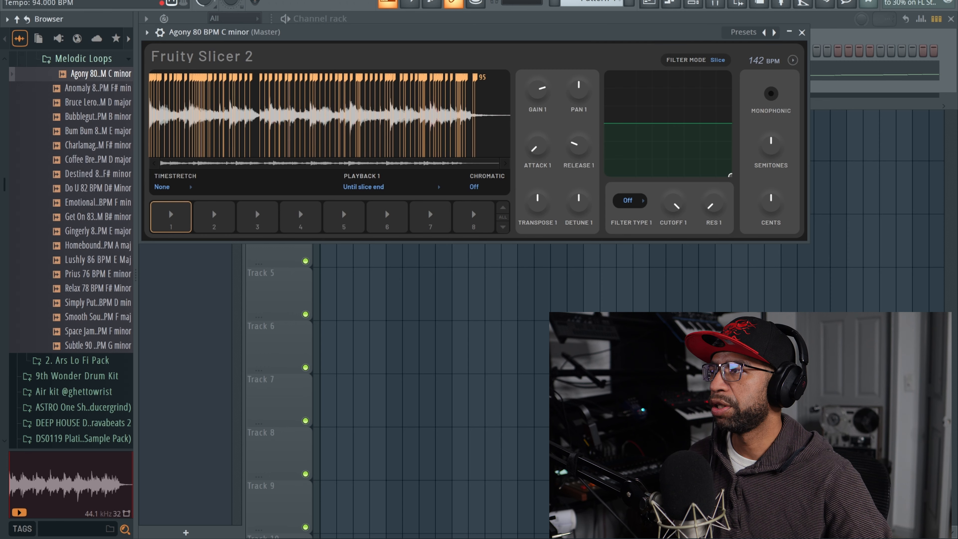
left_click_drag(350, 2, 350, 2)
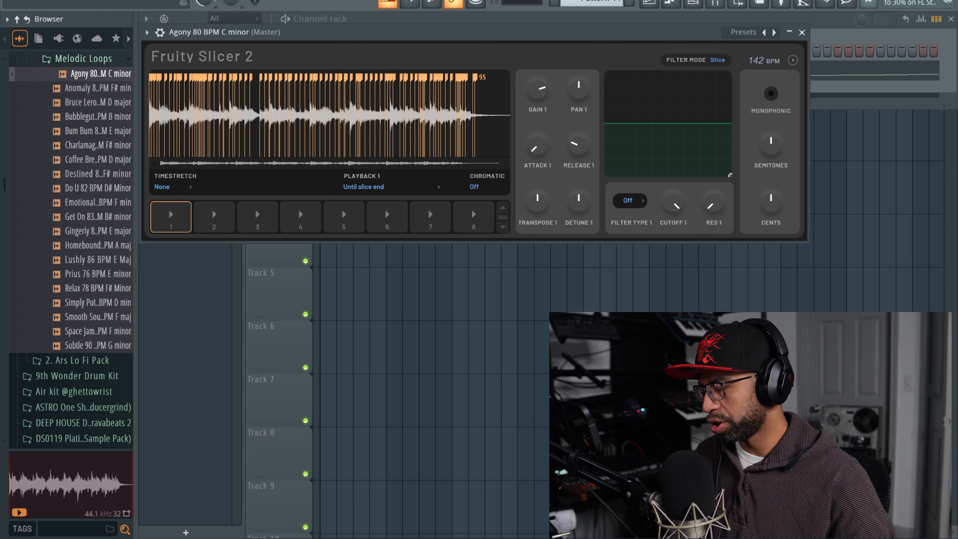
Step: Audition the automatically created slices of the loop by playing notes across two octaves
key("z")
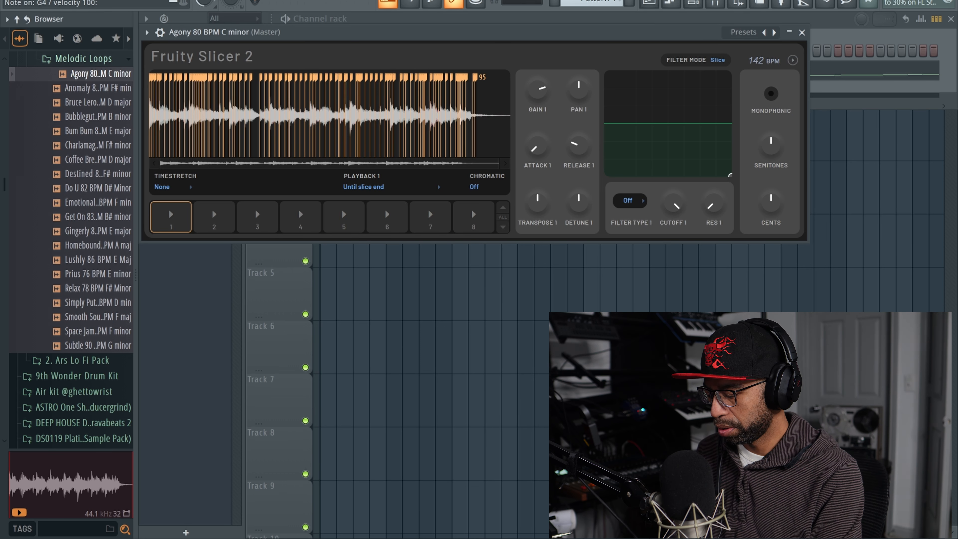
key("v")
key("b")
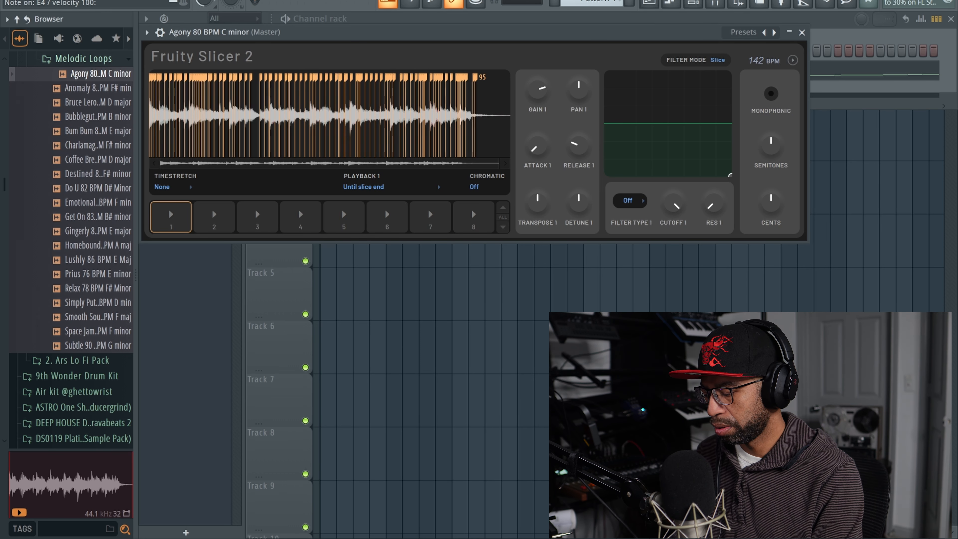
key("n")
key("m")
key("q")
key("w")
key("e")
key("r")
key("t")
key("y")
key("y")
key("t")
key("r")
key("t")
key("y")
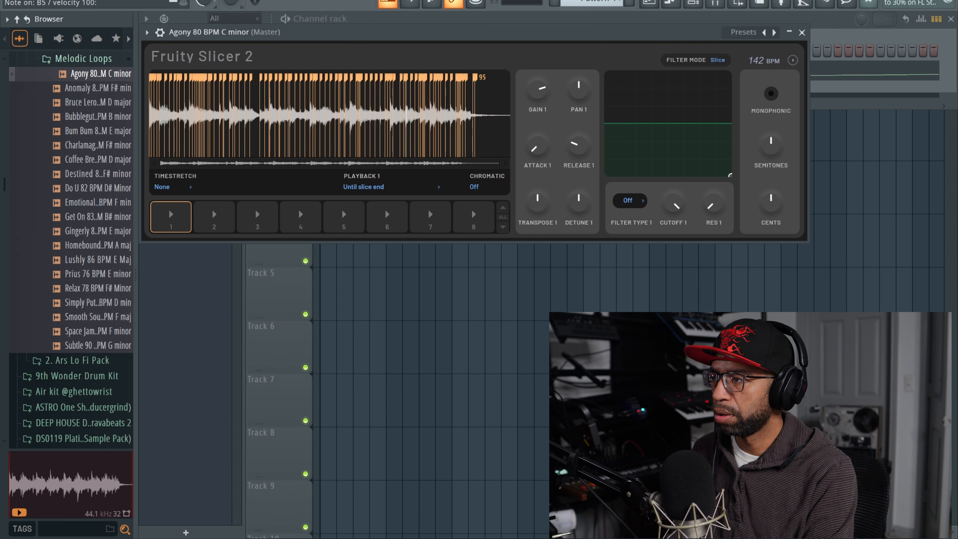
key("w")
key("e")
key("w")
key("q")
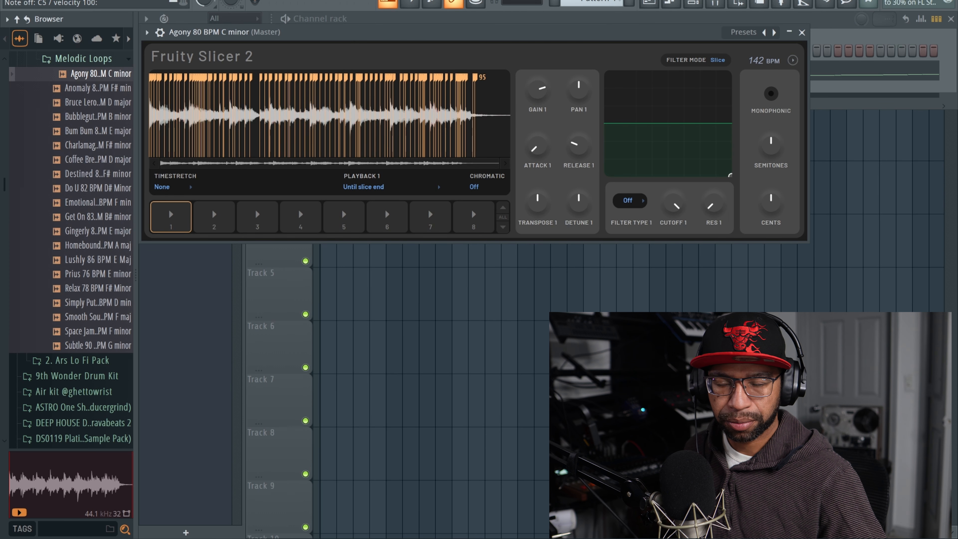
Step: Set the loop's tempo in Fruity Slicer 2 to 80 BPM and slice it at 1/6 beat
left_click_drag(762, 58, 762, 82)
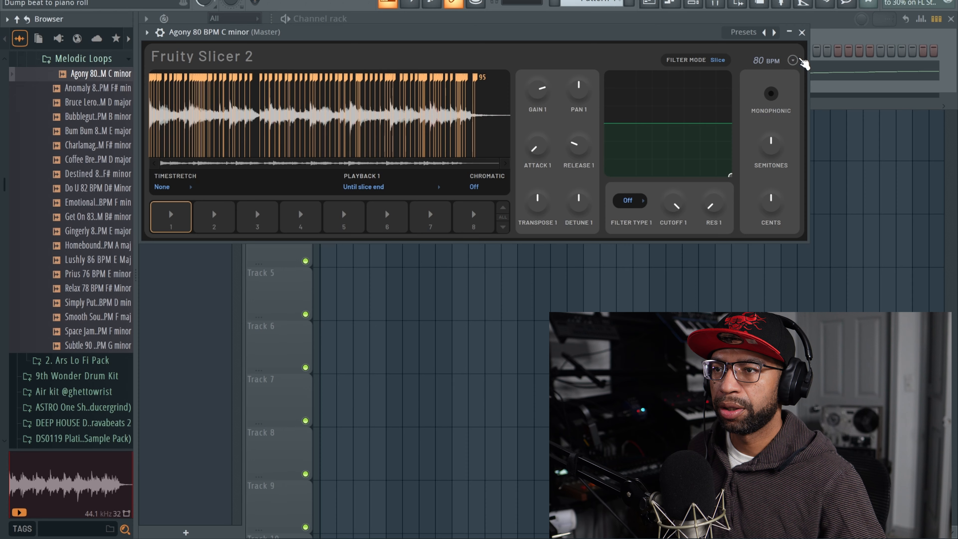
left_click(793, 60)
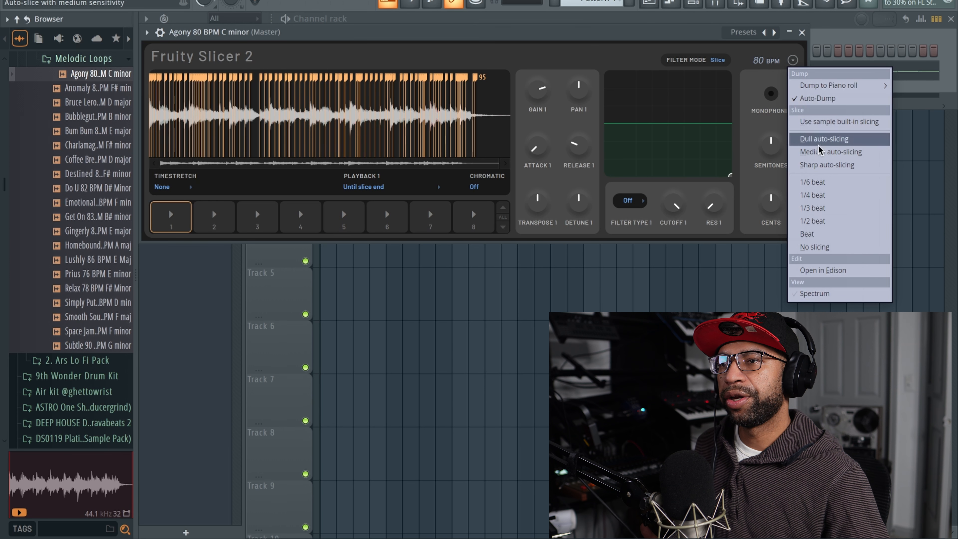
left_click(838, 185)
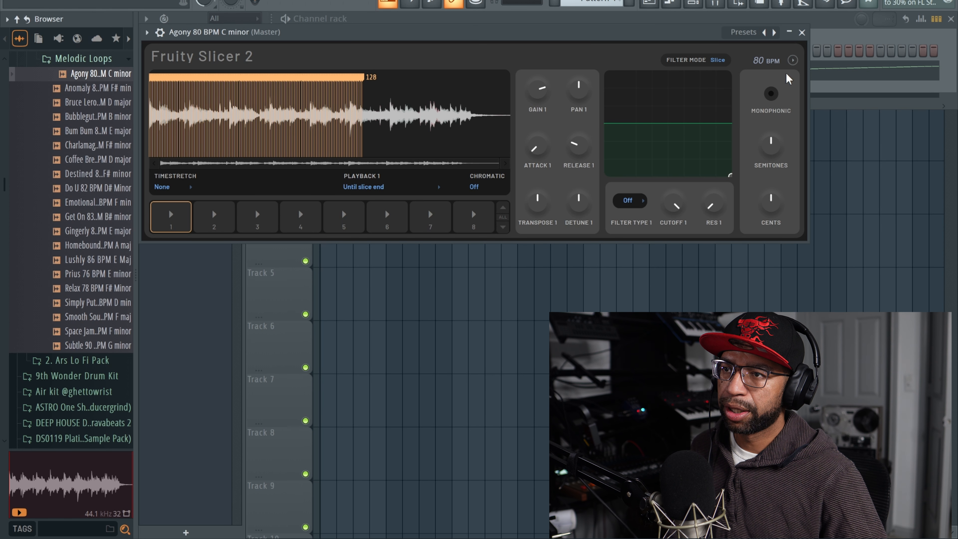
Step: Reslice the loop at 1/4 beat and audition a few of the slices
left_click(792, 60)
left_click(825, 195)
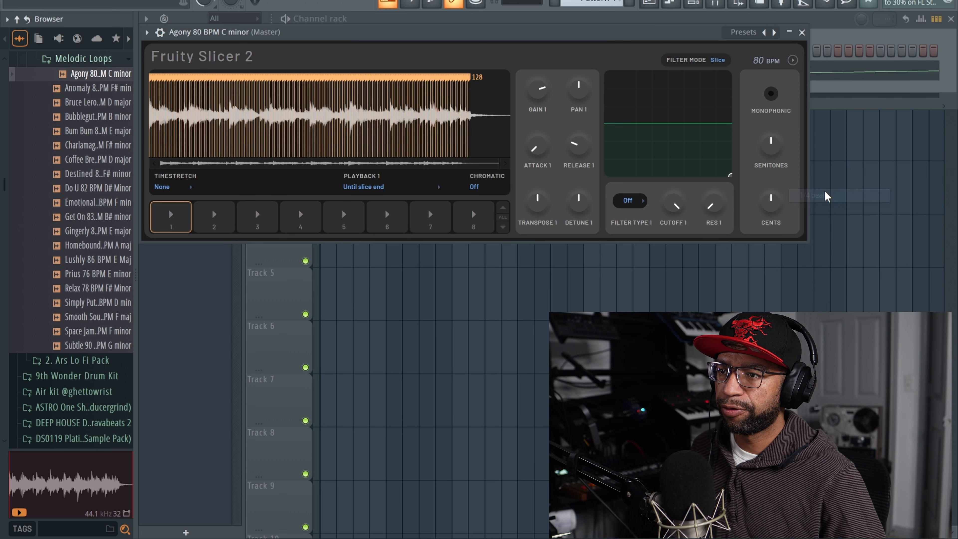
key("z")
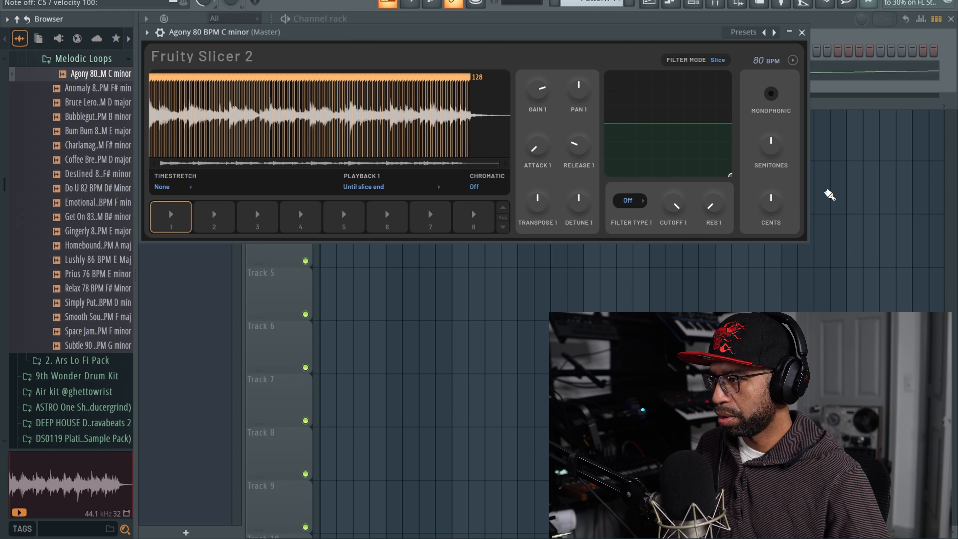
key("c")
key("v")
Step: Reslice the loop at 1/3 beat and audition a few of the slices
left_click(793, 61)
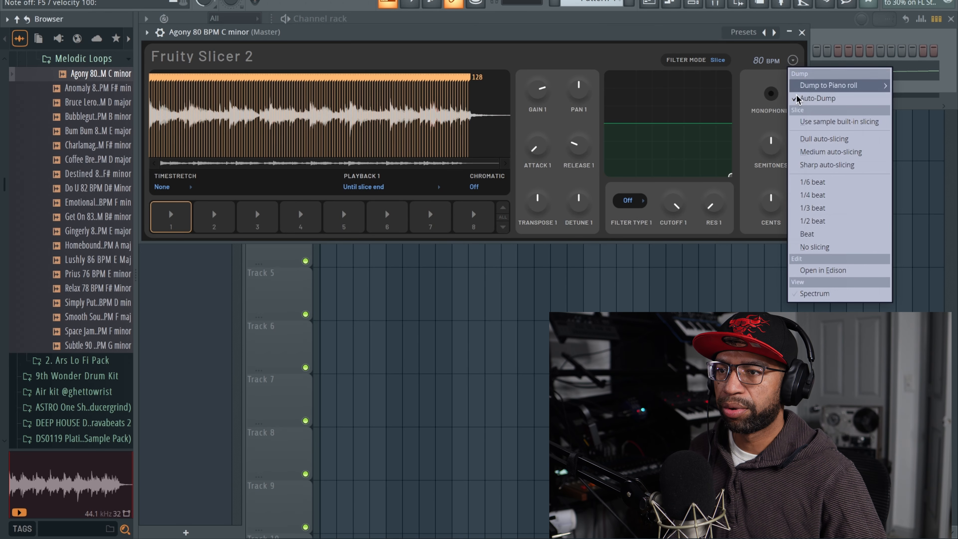
left_click(826, 208)
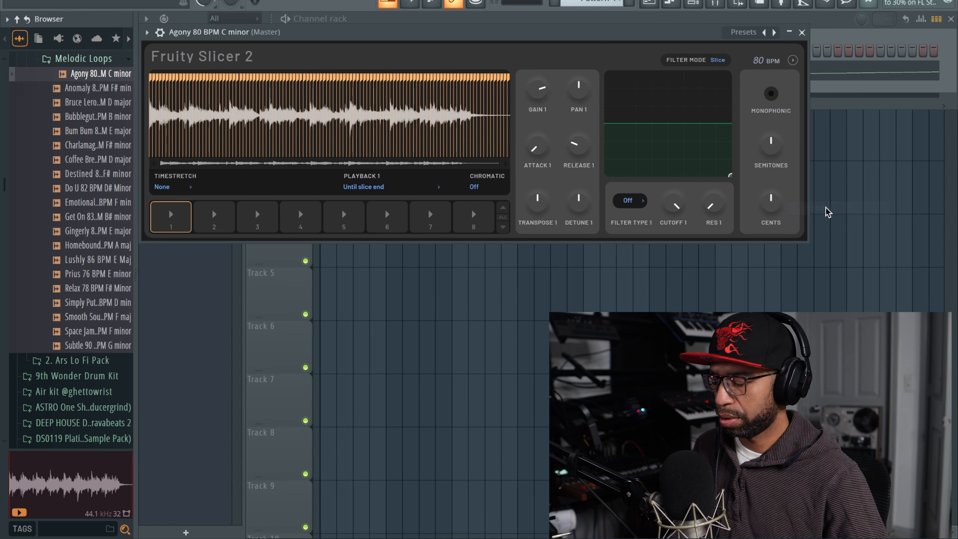
key("m")
key("n")
key("b")
key("v")
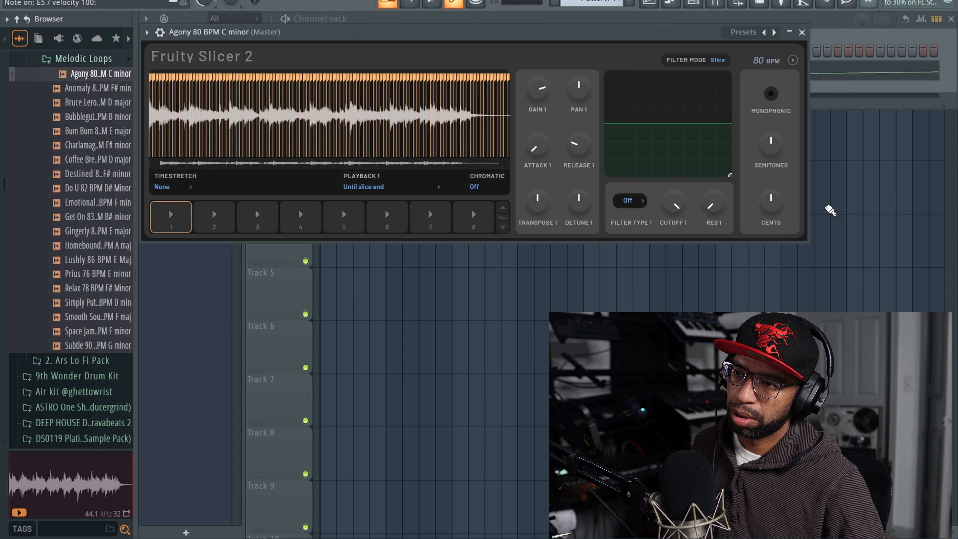
Step: Reslice the loop at 1/2 beat and audition the slices by playing a pattern of notes
left_click(792, 60)
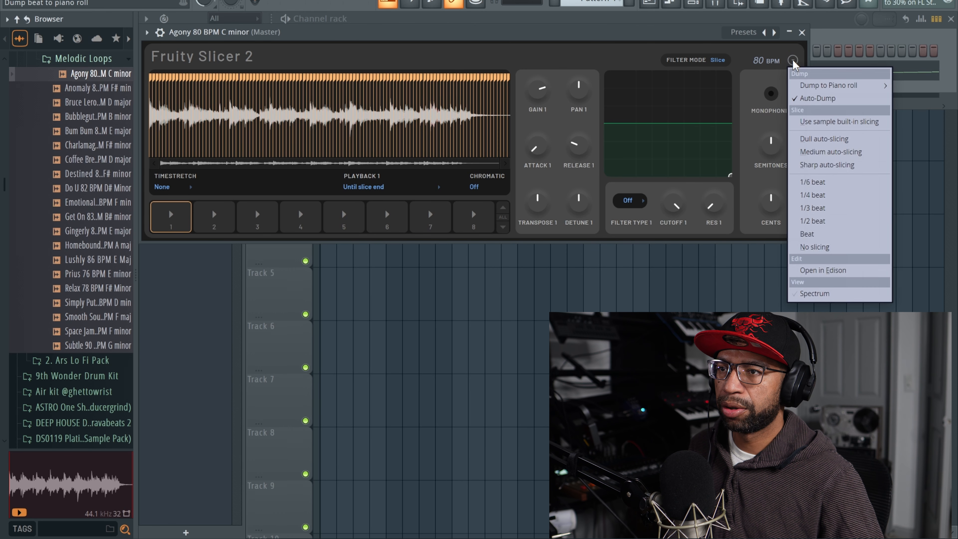
left_click(794, 222)
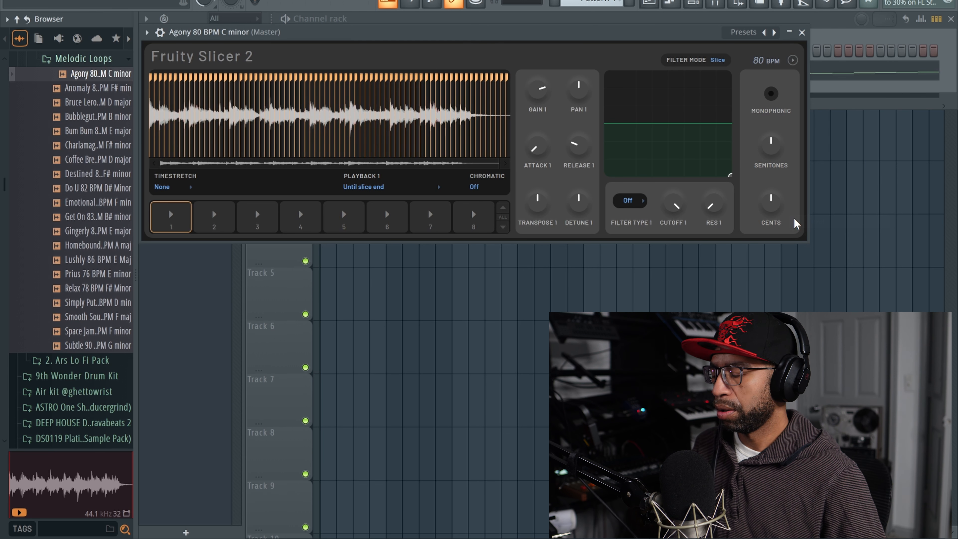
key("x")
key("v")
key("b")
key("c")
key("c")
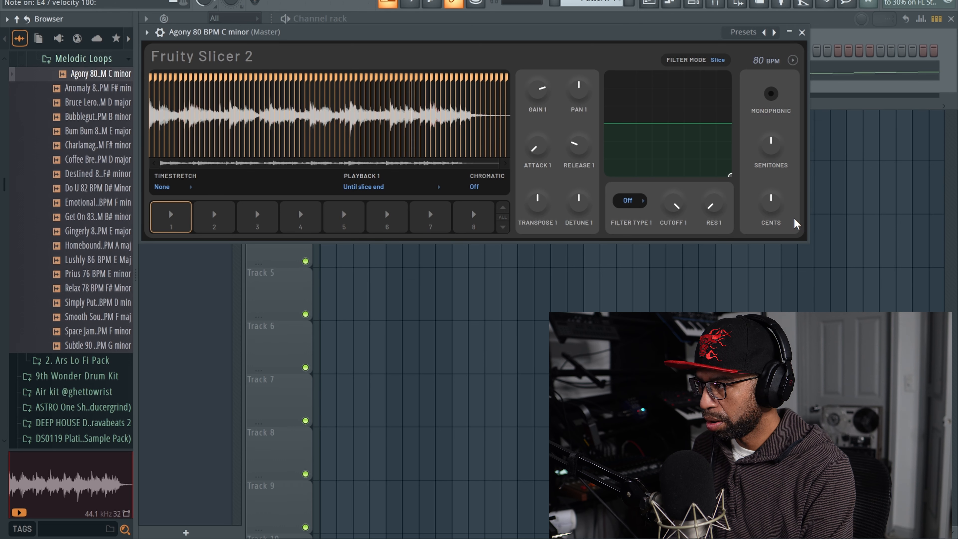
key("v")
key("x")
key("b")
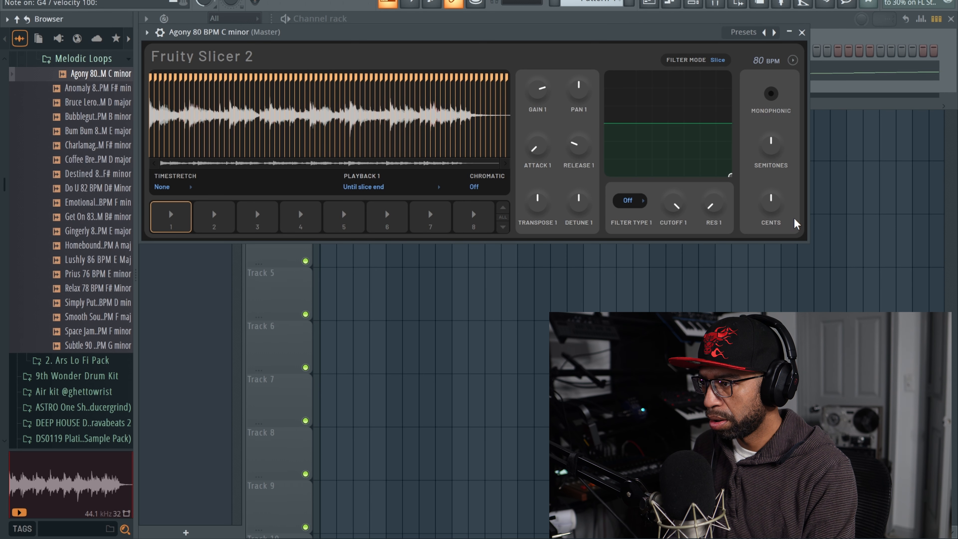
key("z")
key("v")
key("b")
key("c")
key("m")
key("n")
key("b")
key("m")
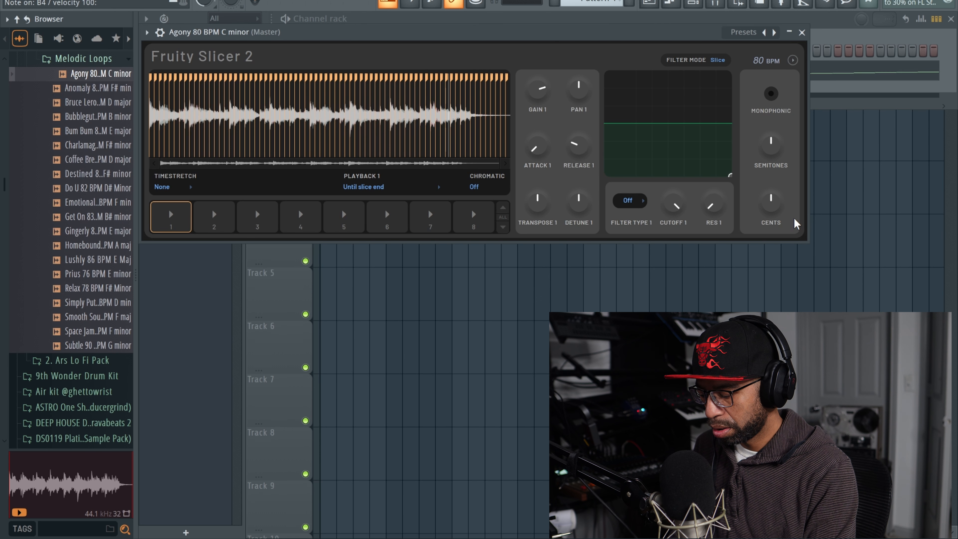
key("c")
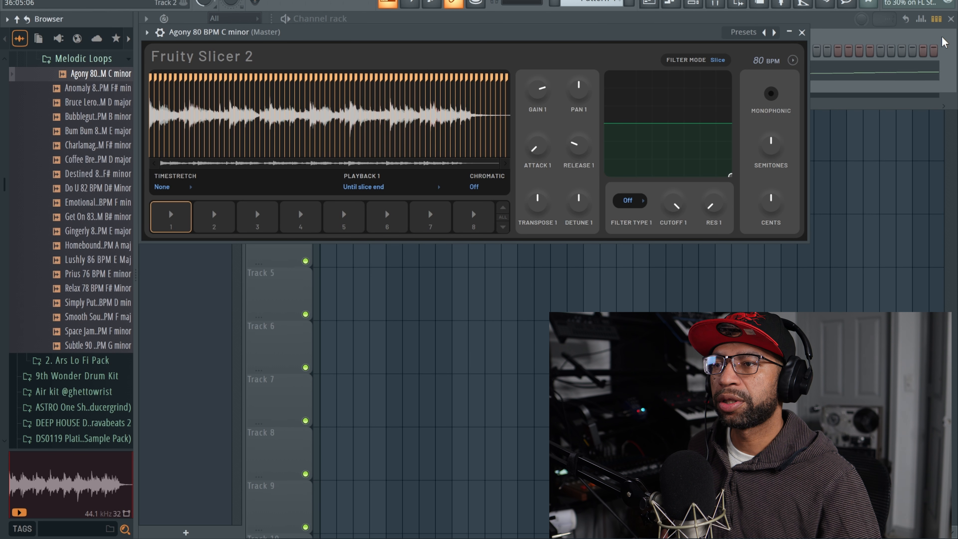
Step: Reslice the loop in Fruity Slicer 2 at one full beat and audition slice 1
left_click(800, 61)
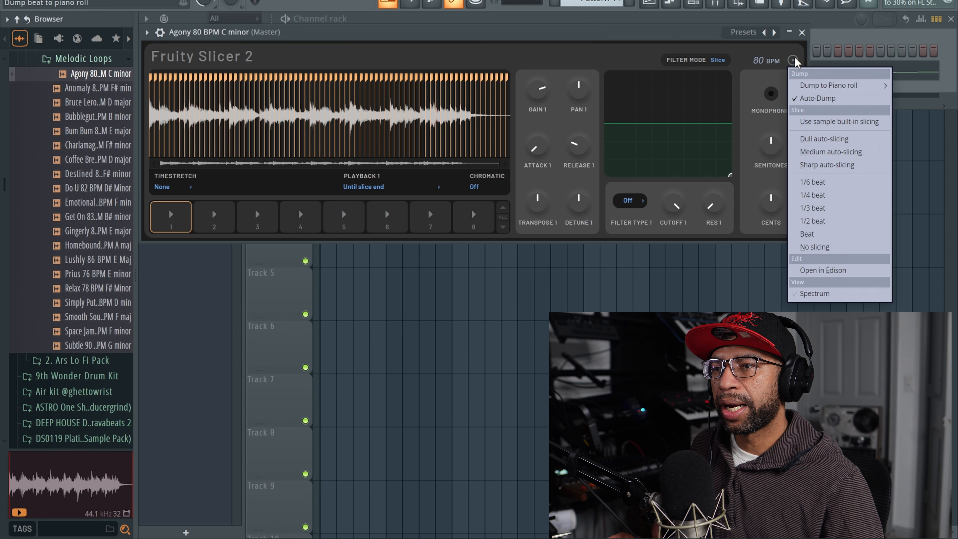
left_click(844, 235)
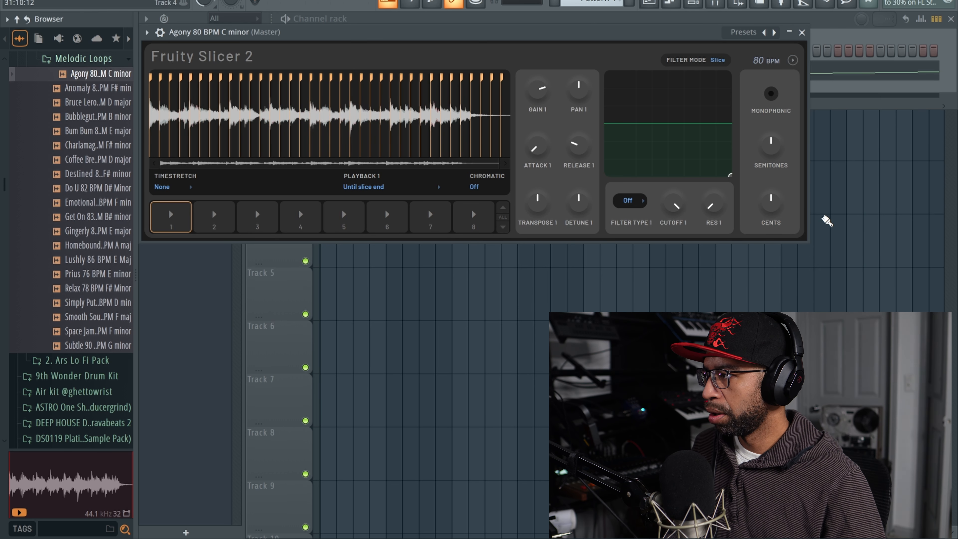
left_click(170, 215)
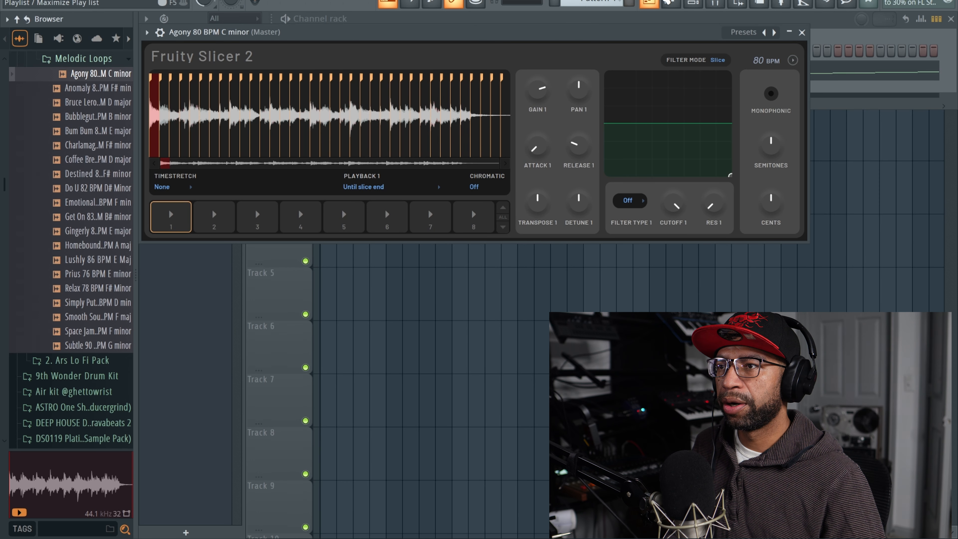
Step: Open the sliced loop's piano roll, audition slices by playing notes, and play back the slice pattern
left_click(673, 3)
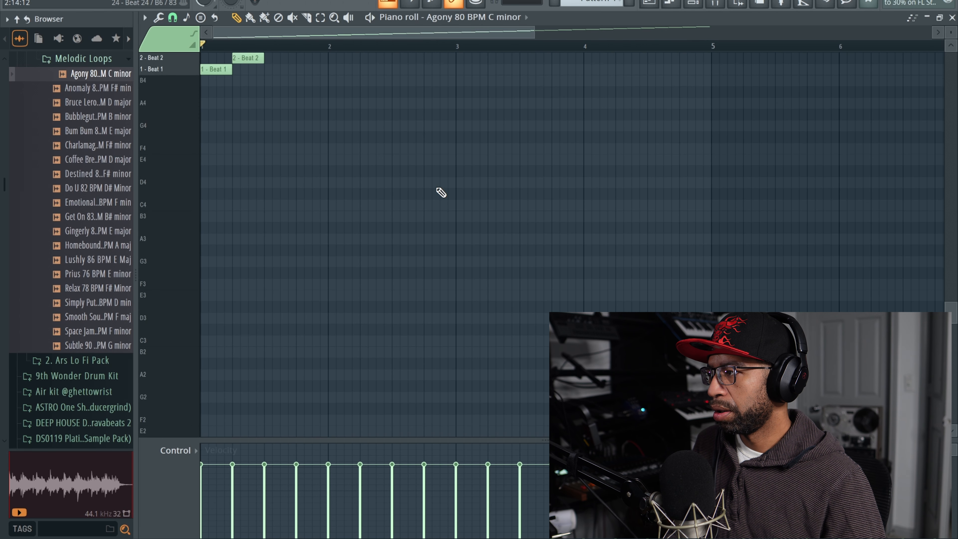
key("x")
key("c")
key("n")
key("b")
key("w")
key("c")
key("m")
key("x")
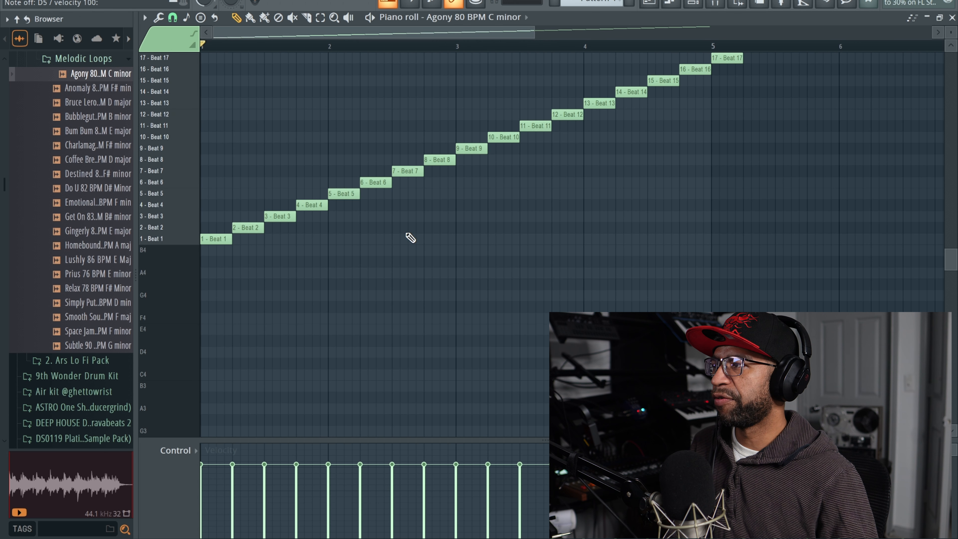
key("space")
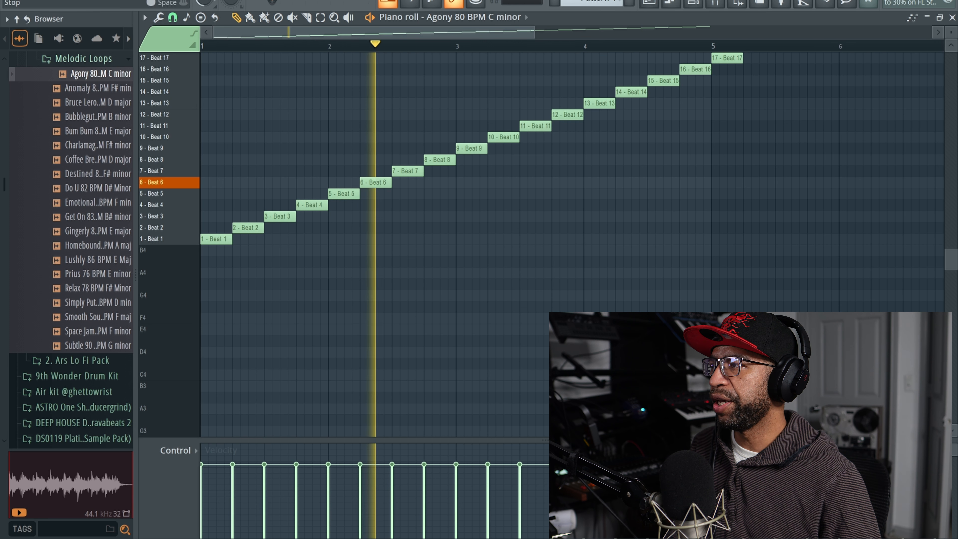
key("space")
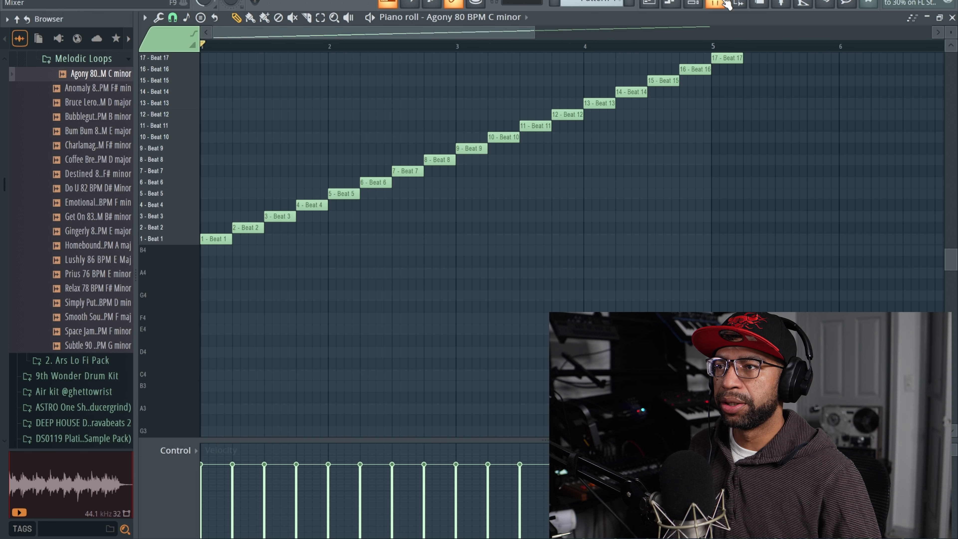
Step: Reopen the loop's Fruity Slicer 2 channel, reslice it at 1/2 beat and audition a couple of slices
left_click(693, 3)
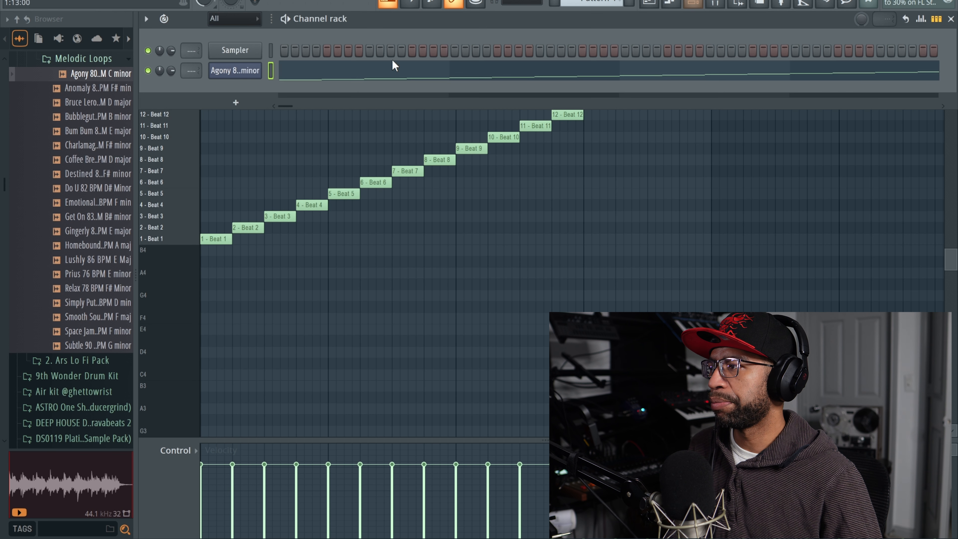
left_click(250, 75)
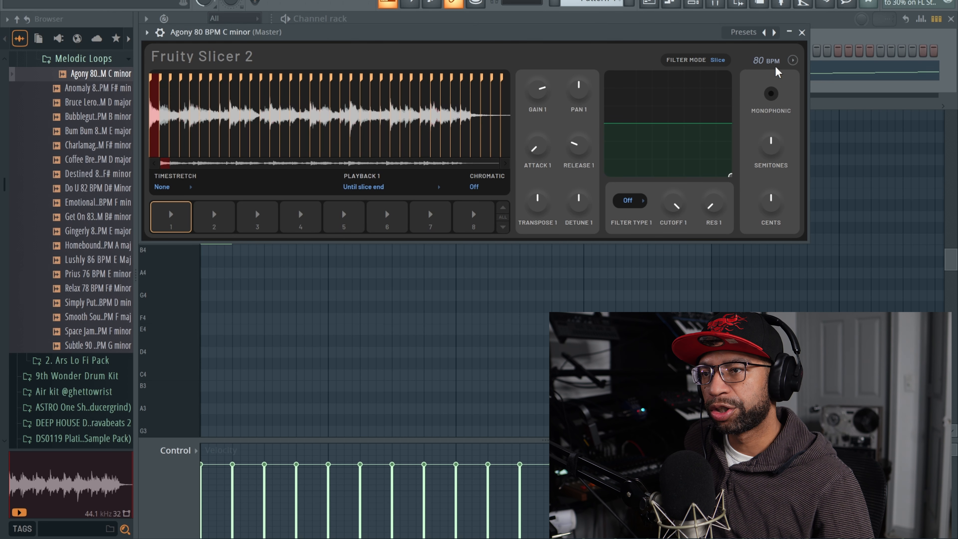
left_click(794, 61)
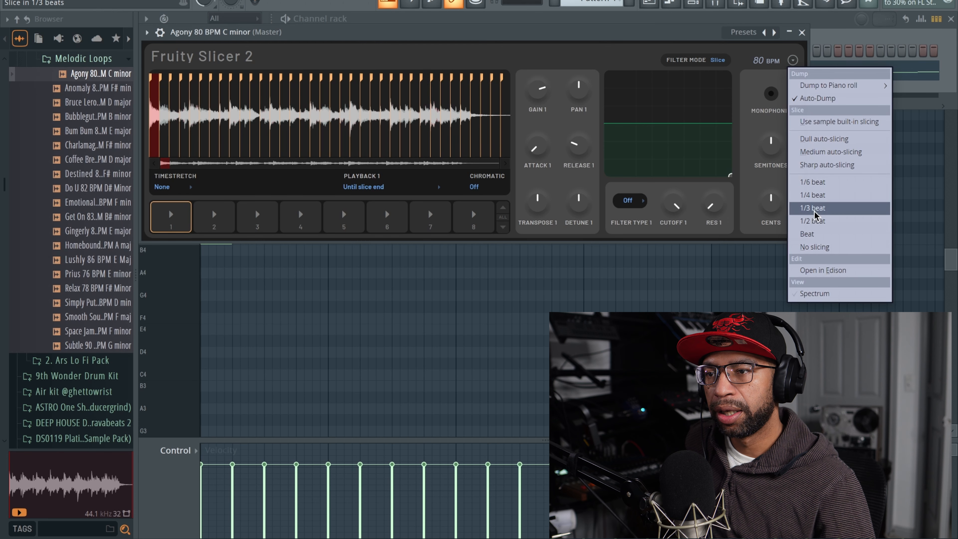
left_click(816, 221)
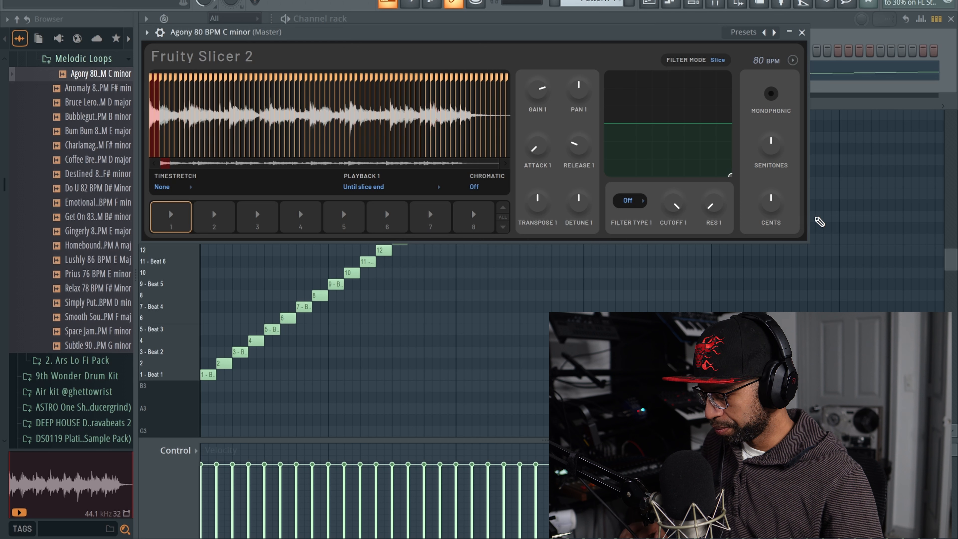
key("v")
key("c")
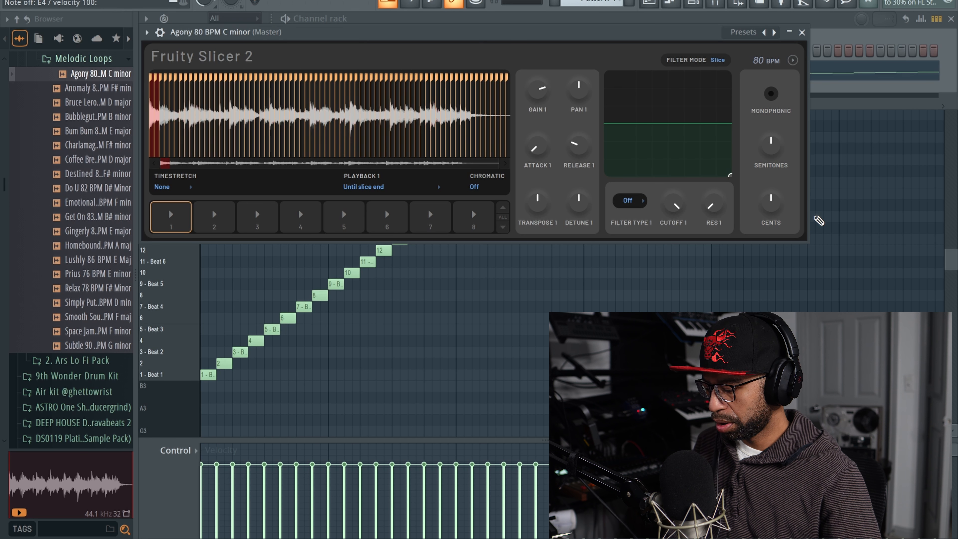
Step: Transpose slice 1 to -15 ST and audition it
left_click(171, 210)
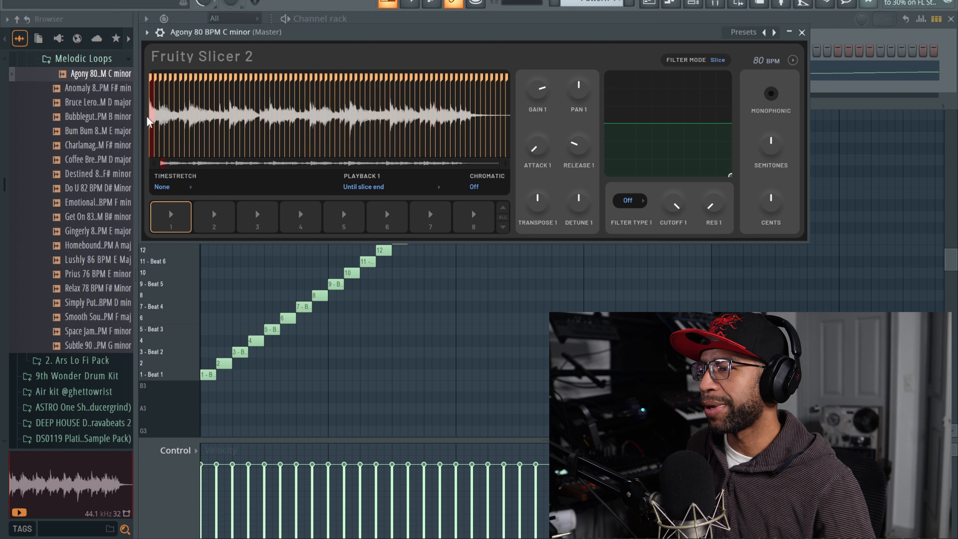
left_click_drag(537, 198, 537, 214)
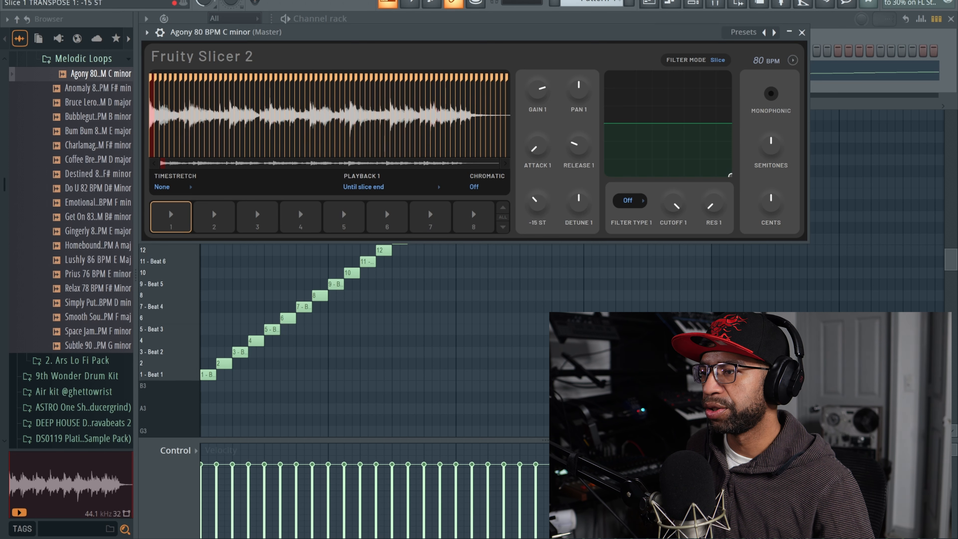
left_click(178, 215)
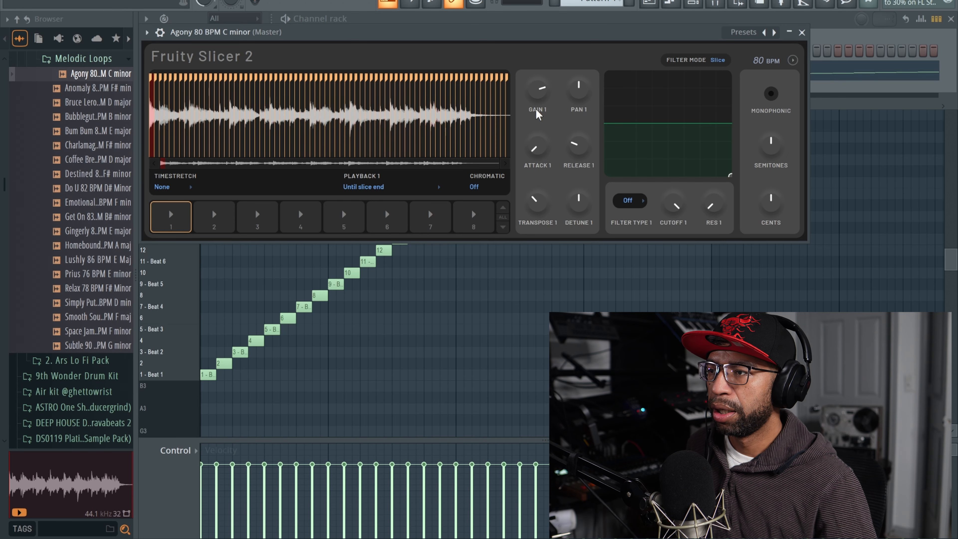
Step: Pan slice 1 to -24% and set its detune to 0.20%, auditioning the result
left_click_drag(578, 89, 578, 94)
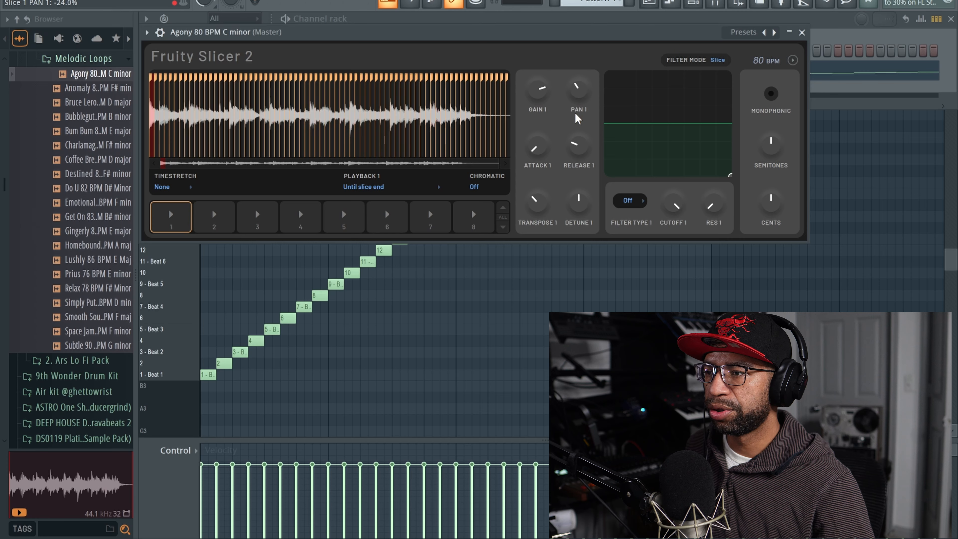
left_click_drag(579, 200, 578, 207)
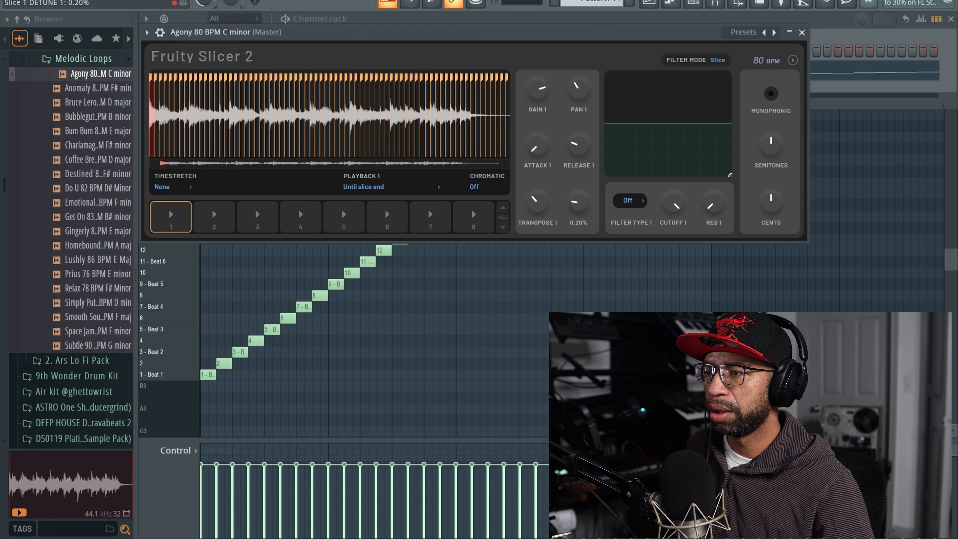
left_click(182, 222)
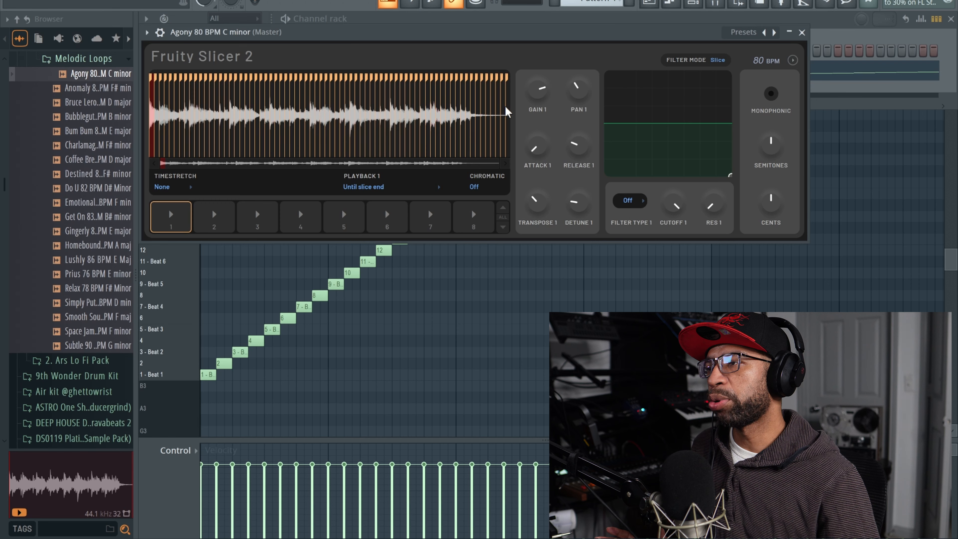
Step: Select all slices across the waveform, set the transpose to -40 ST and audition slices 2 through 8
left_click_drag(469, 115, 529, 121)
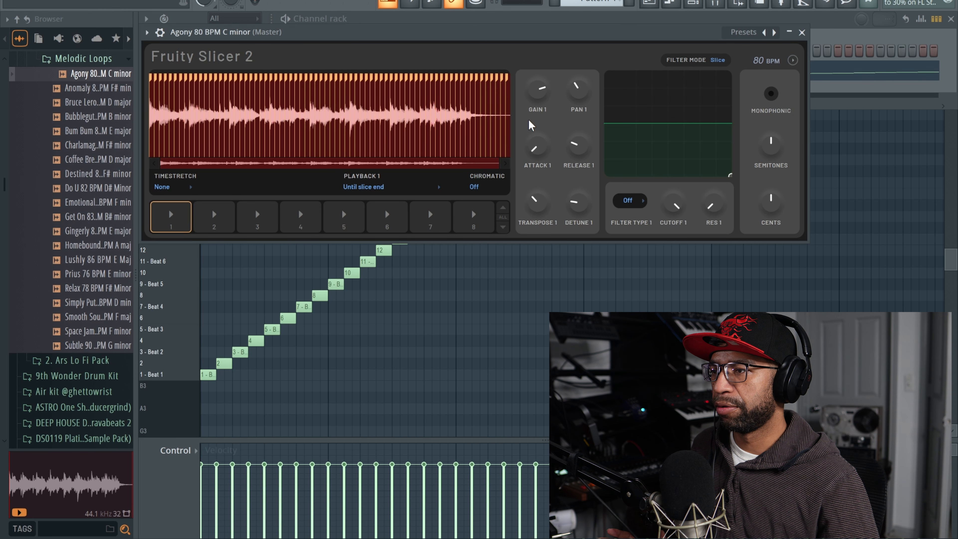
left_click_drag(535, 200, 535, 245)
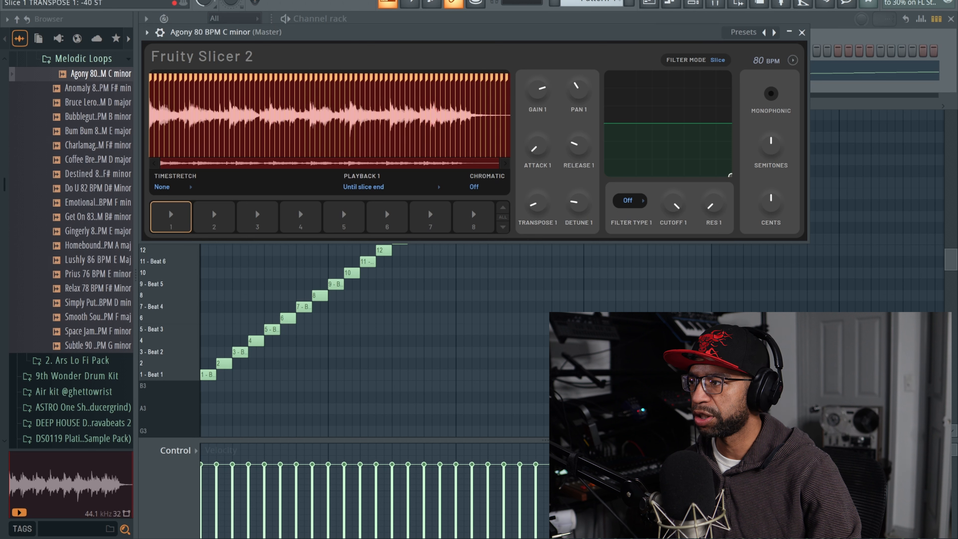
left_click(231, 222)
left_click(259, 217)
left_click(316, 222)
left_click(348, 219)
left_click(395, 216)
left_click(428, 218)
left_click(466, 220)
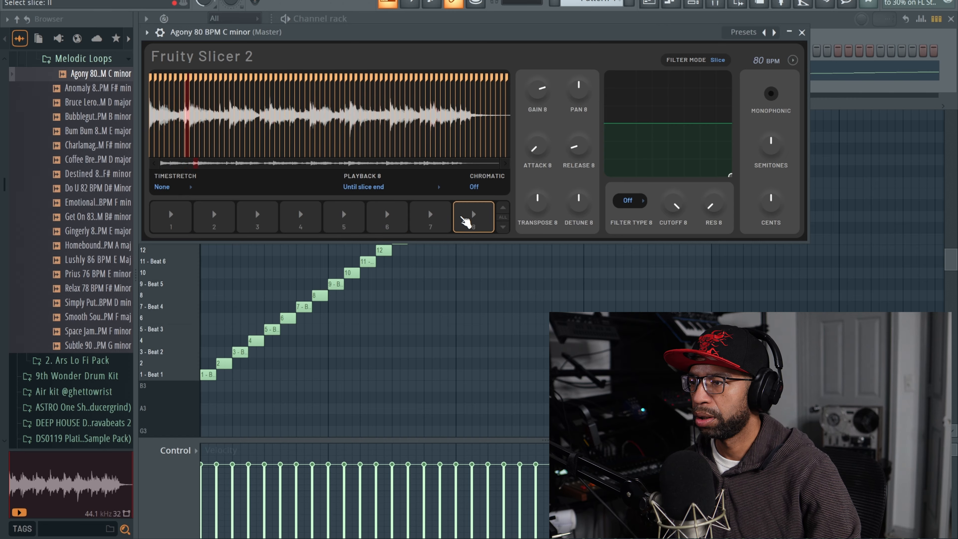
Step: Reset slice 1's transpose to its centre value and audition the slice
left_click(182, 221)
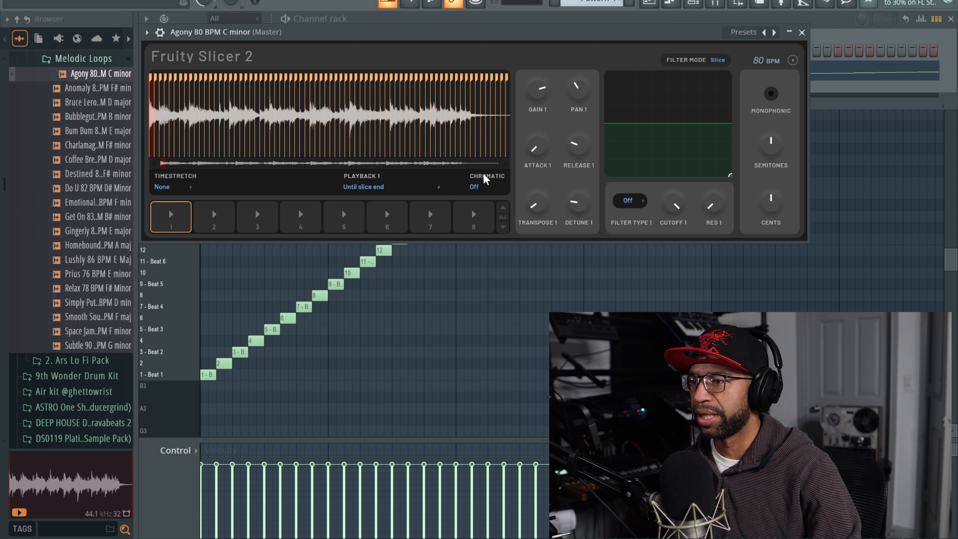
mouse_move(535, 205)
left_mouse_down()
mouse_move(536, 230)
mouse_move(535, 205)
left_mouse_up()
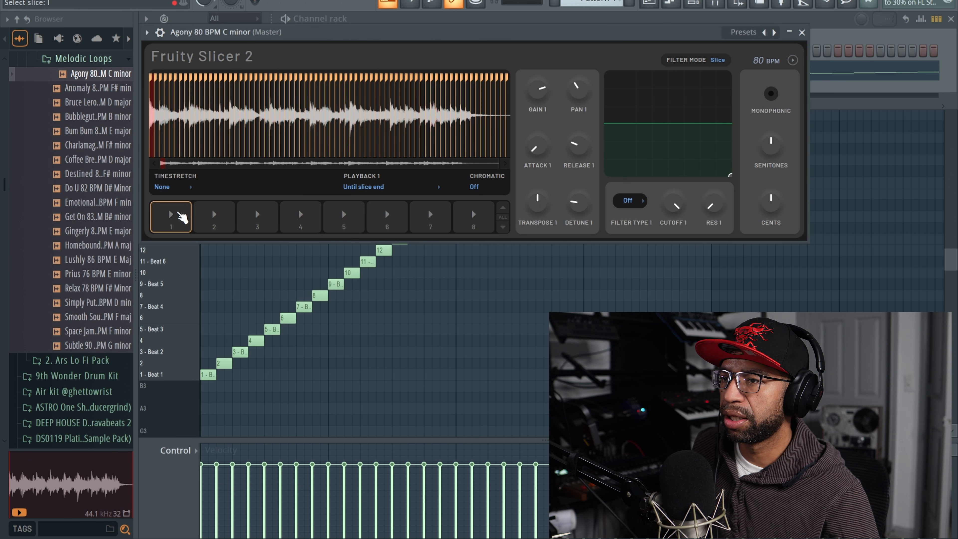
left_click(175, 213)
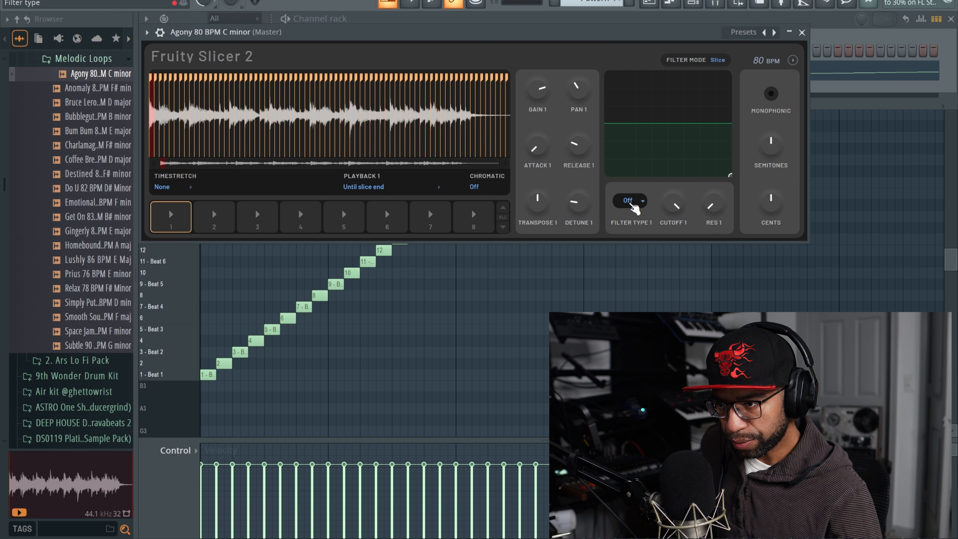
Step: Lower the plugin's overall Cents tuning to its minimum
left_click_drag(773, 212, 775, 205)
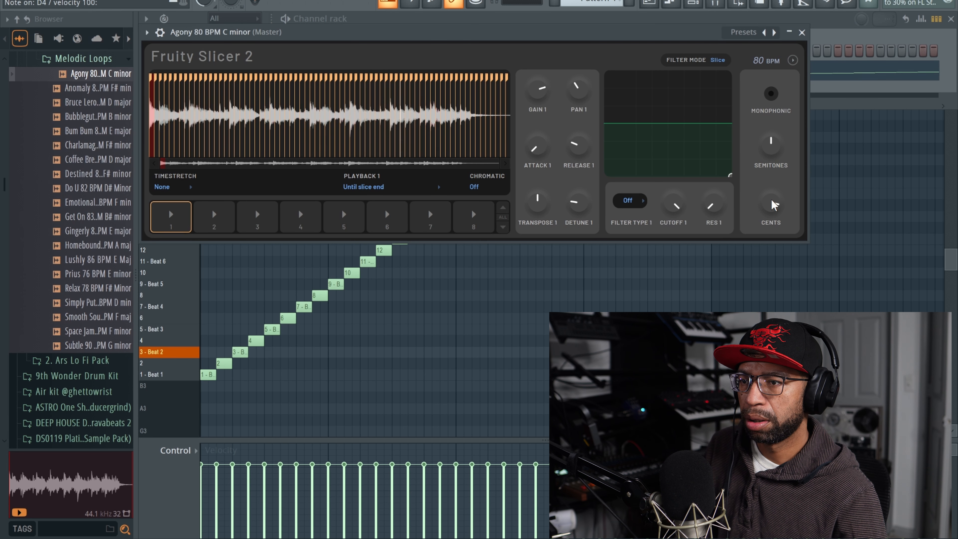
left_click_drag(771, 202, 772, 219)
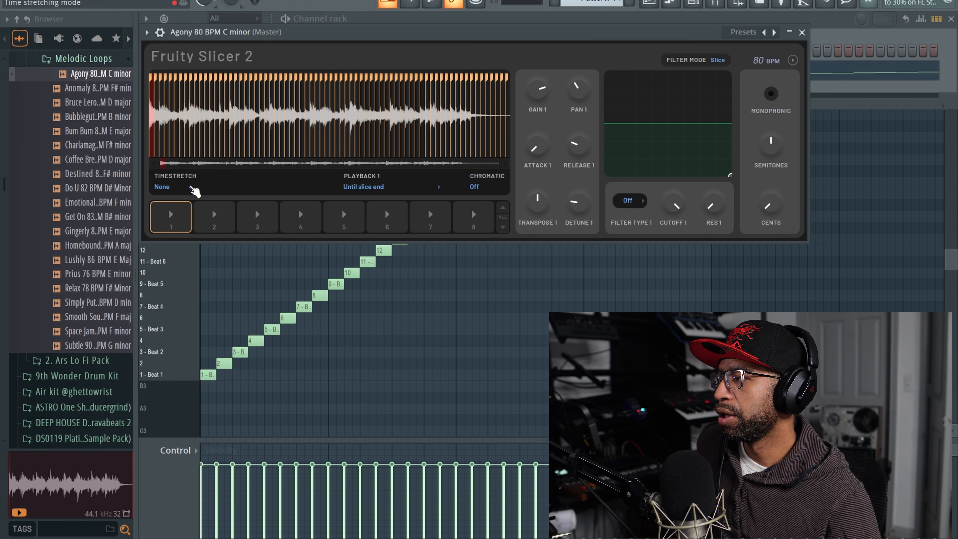
Step: Examine the available timestretch modes and the playback modes for slice 1, leaving both settings as they are
left_click(191, 187)
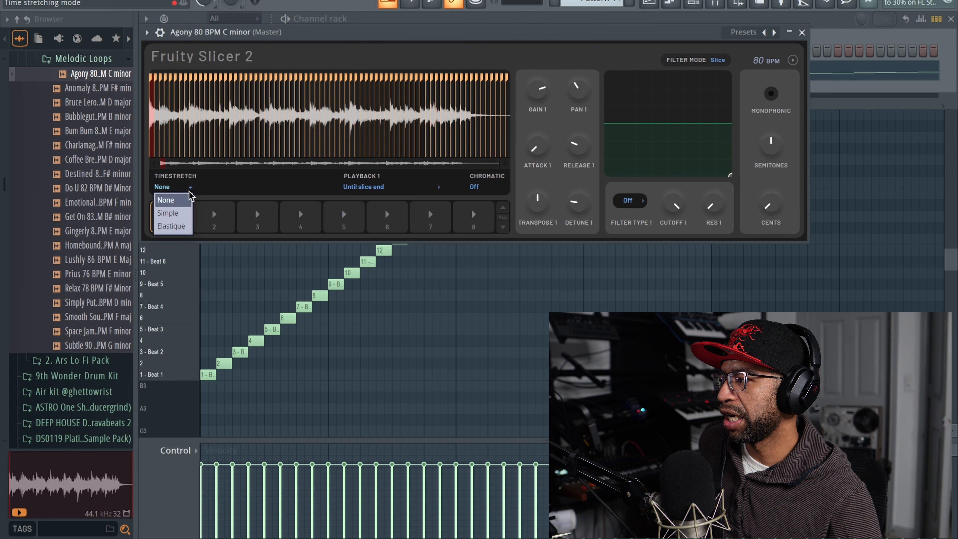
left_click(225, 184)
left_click(438, 188)
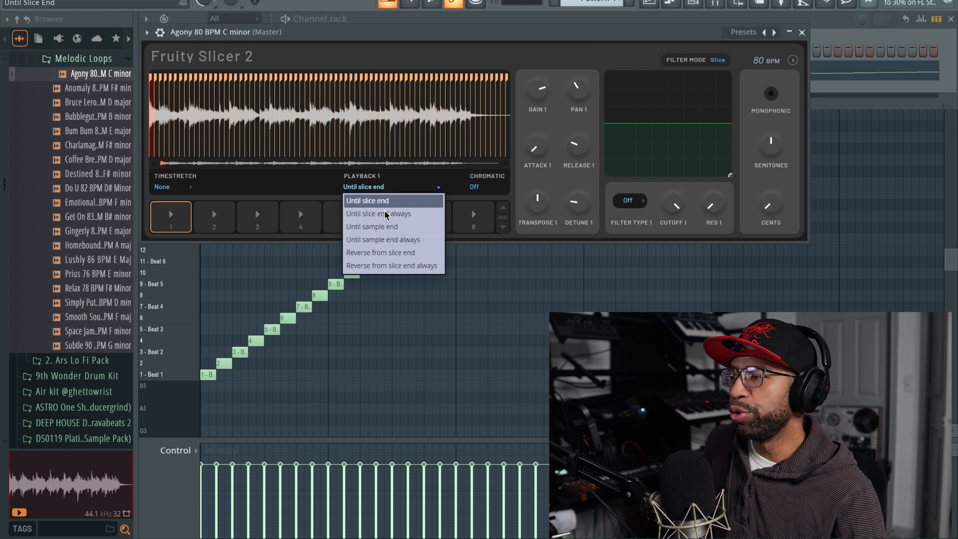
left_click(512, 59)
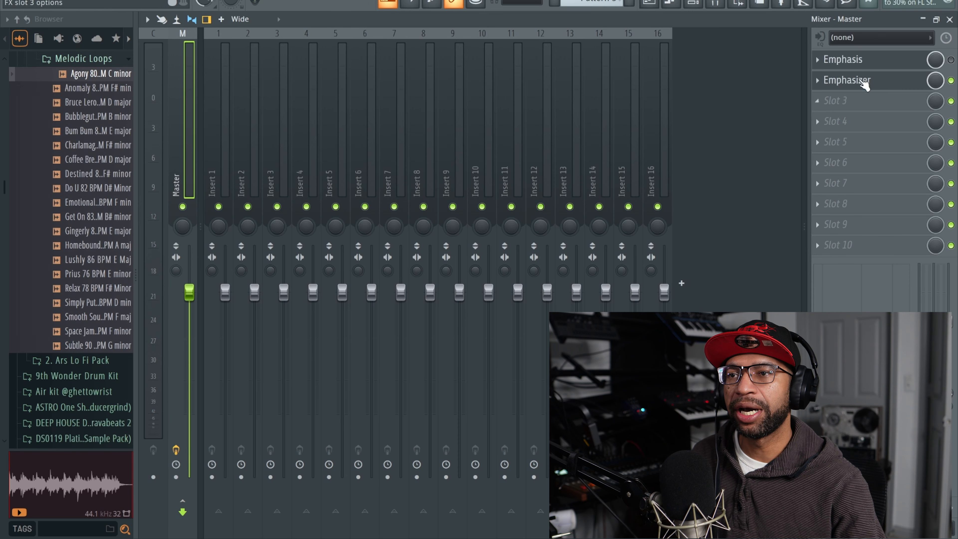
Step: View the Emphasis plugin on the mixer's Master track, and open Emphasizer to play the project through it
left_click(882, 62)
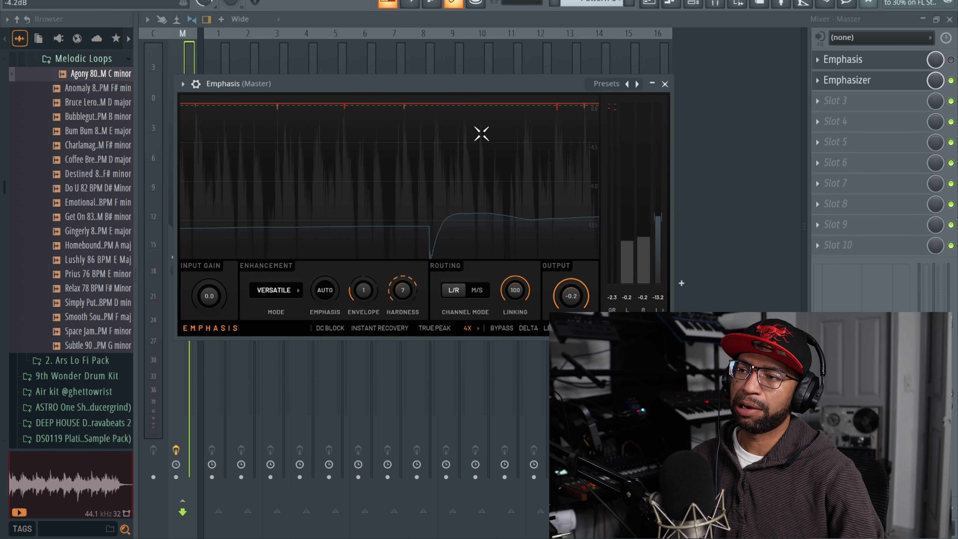
left_click(665, 84)
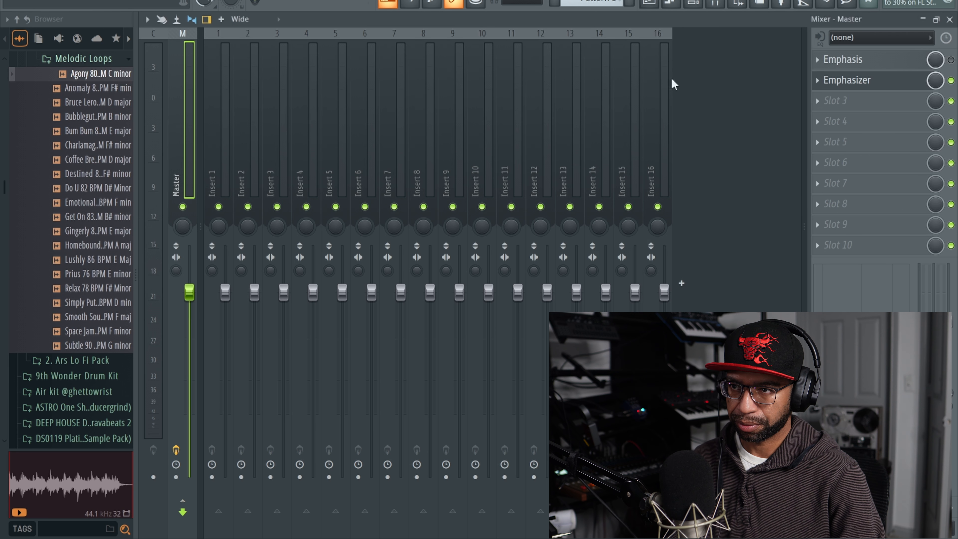
left_click(853, 83)
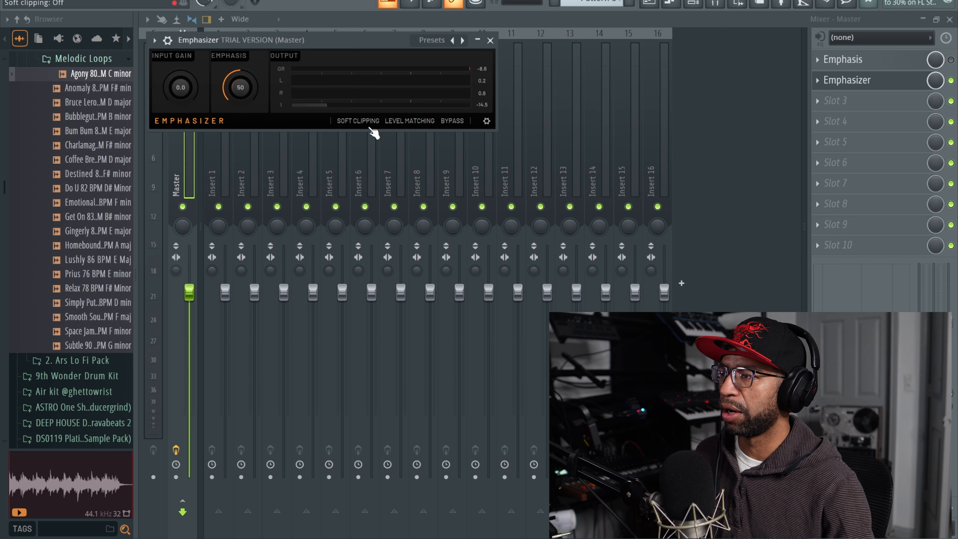
left_click_drag(346, 39, 442, 124)
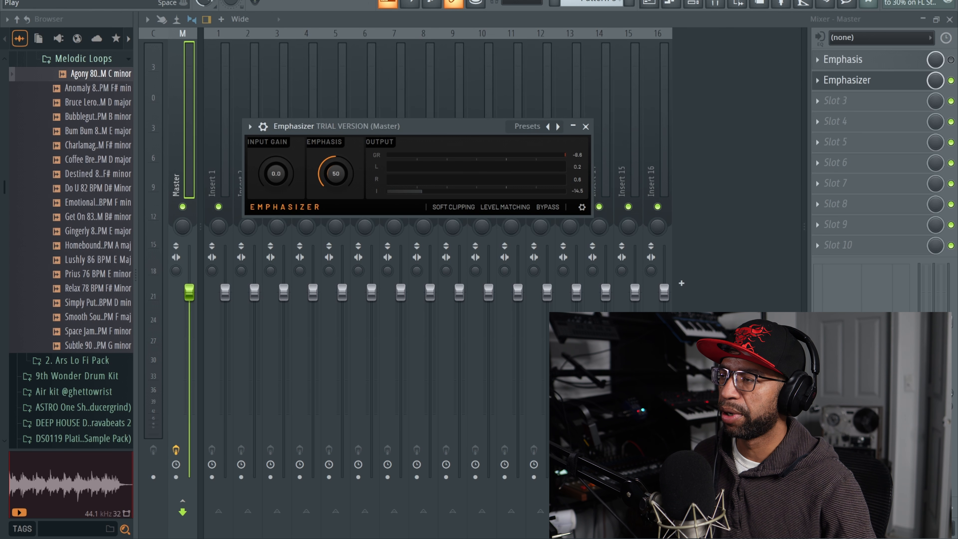
key("space")
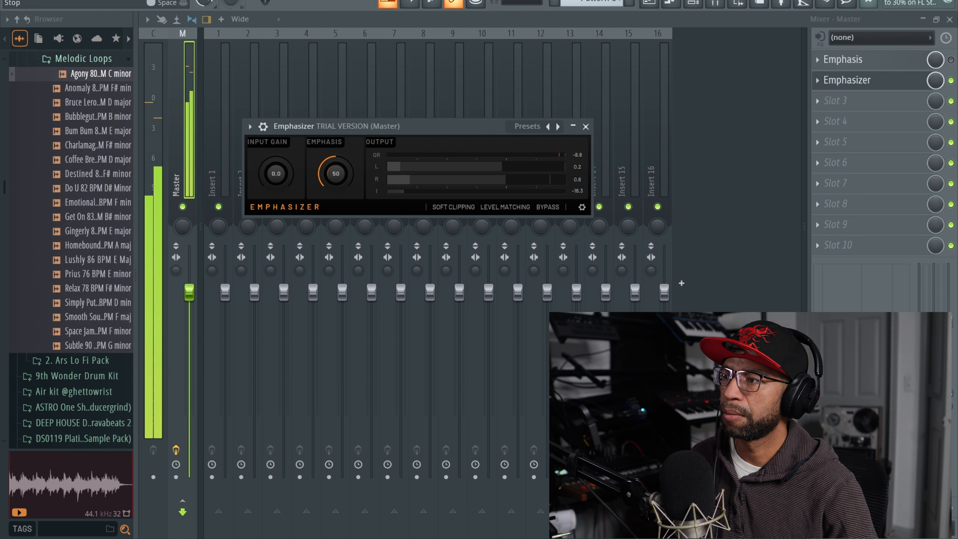
key("space")
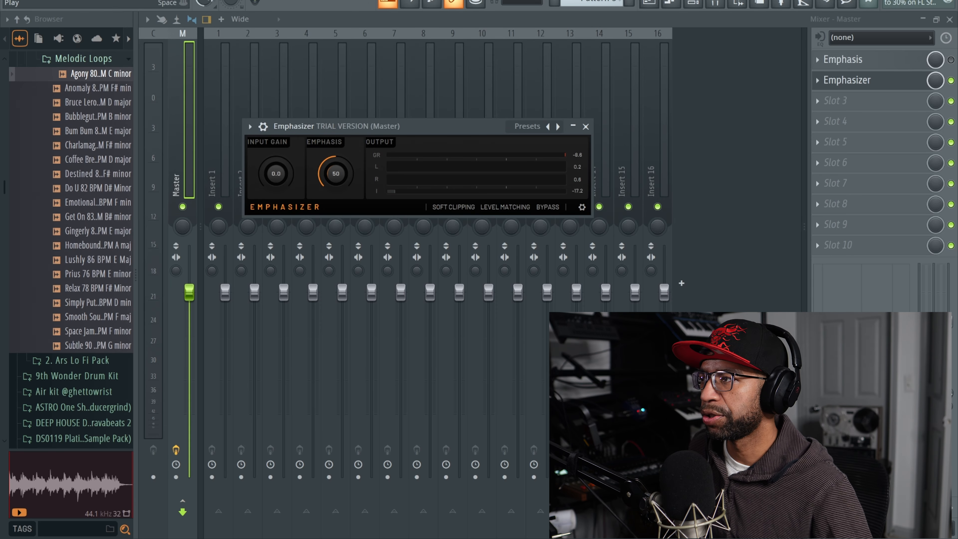
Step: Play the project, turn on Emphasizer's soft clipping and raise its Emphasis amount to 100%
key("space")
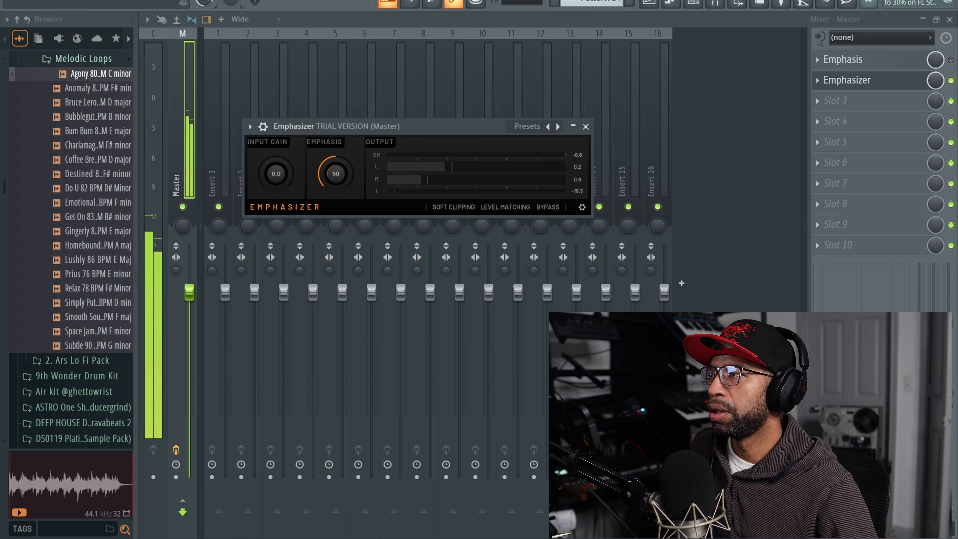
left_click(452, 208)
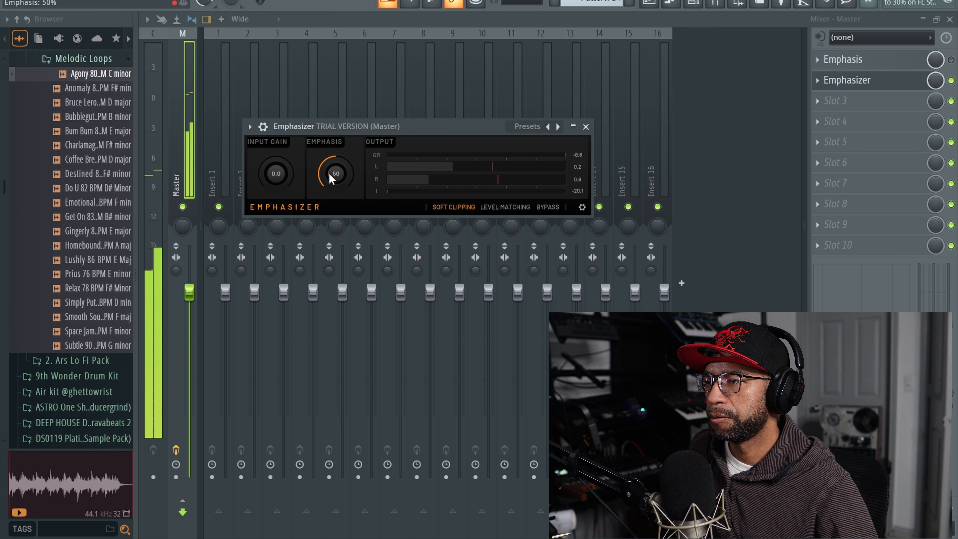
left_click_drag(329, 173, 329, 159)
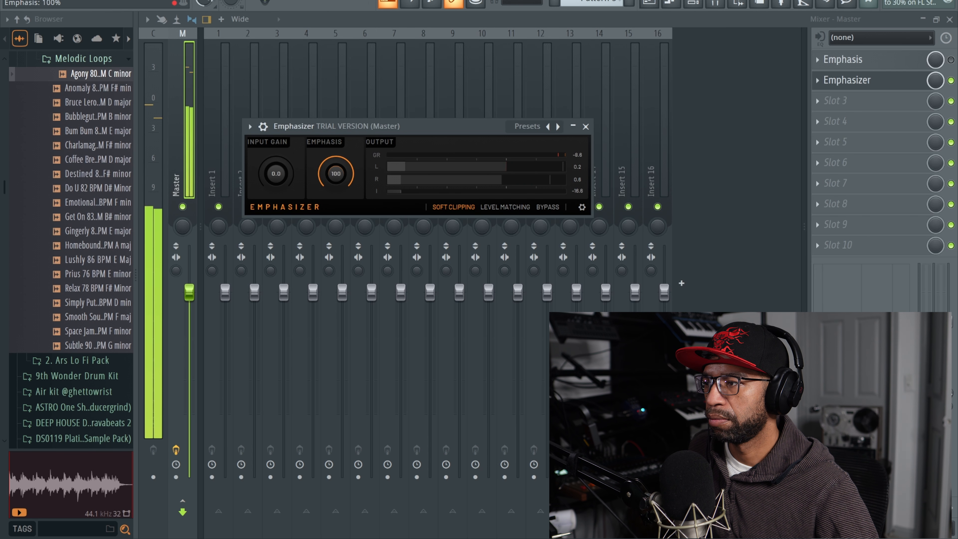
Step: Lower Emphasizer's Emphasis to 65% and set its input gain to 6.9 dB while listening to playback
left_click_drag(329, 158, 276, 170)
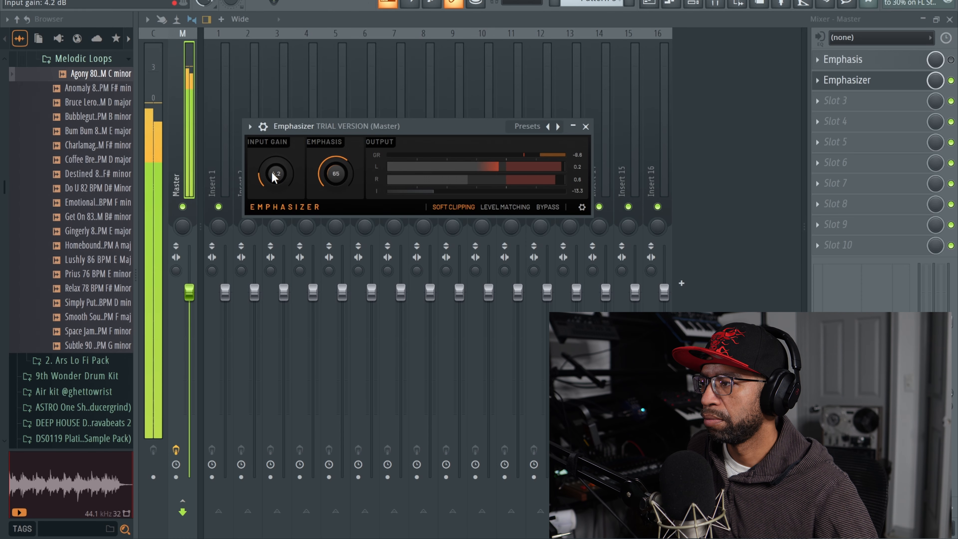
left_click_drag(273, 174, 272, 176)
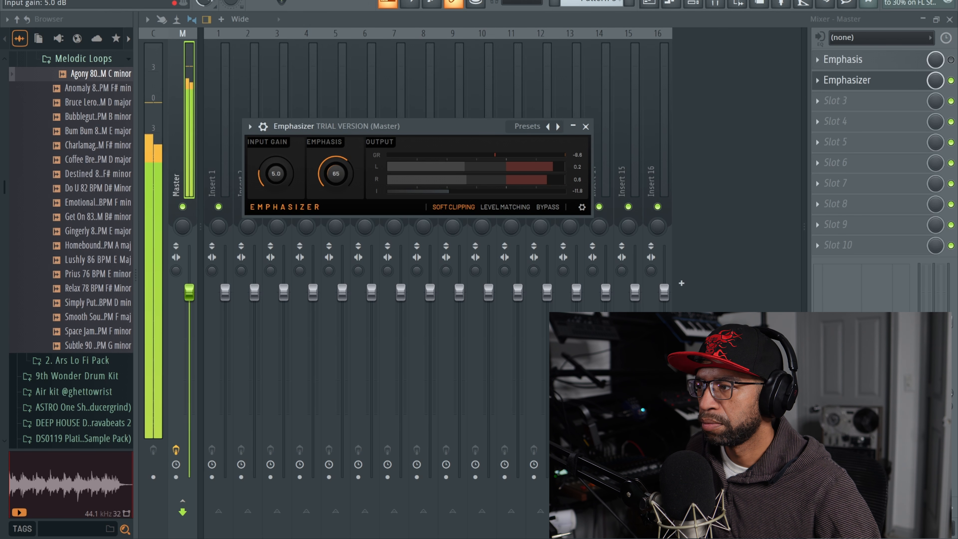
left_click_drag(275, 173, 276, 165)
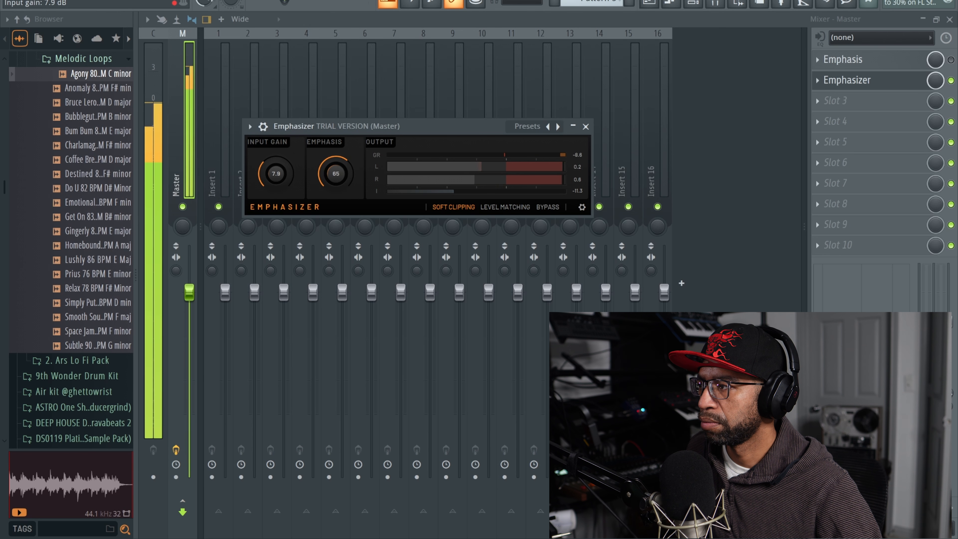
left_click_drag(276, 163, 276, 172)
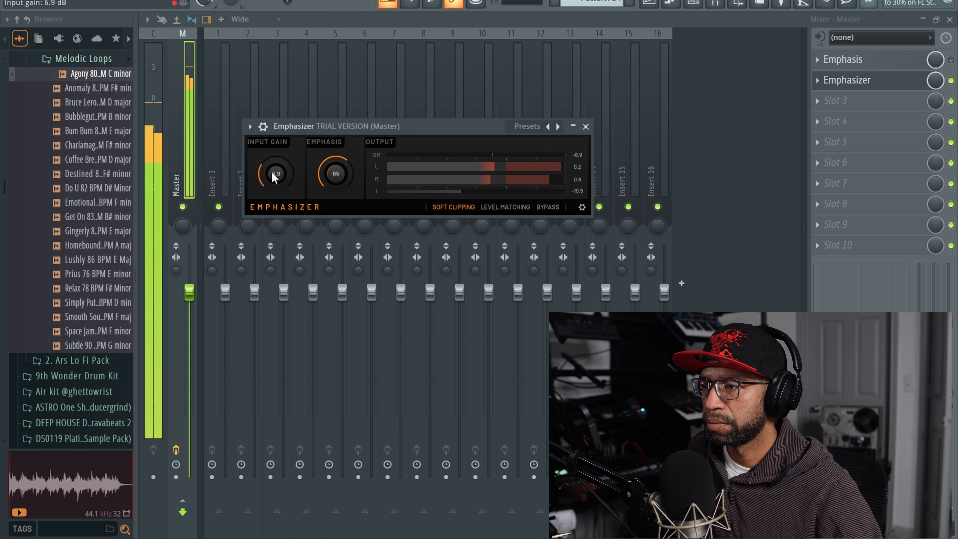
Step: Raise Emphasizer's Emphasis to 71% while auditioning the project
key("space")
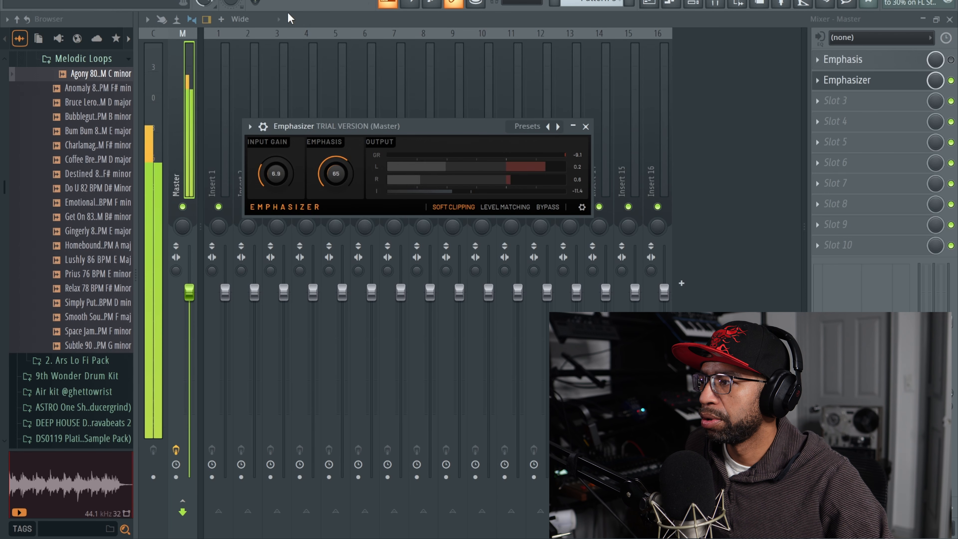
mouse_move(335, 173)
left_mouse_down()
mouse_move(335, 153)
mouse_move(336, 212)
mouse_move(336, 171)
left_mouse_up()
right_click(340, 174)
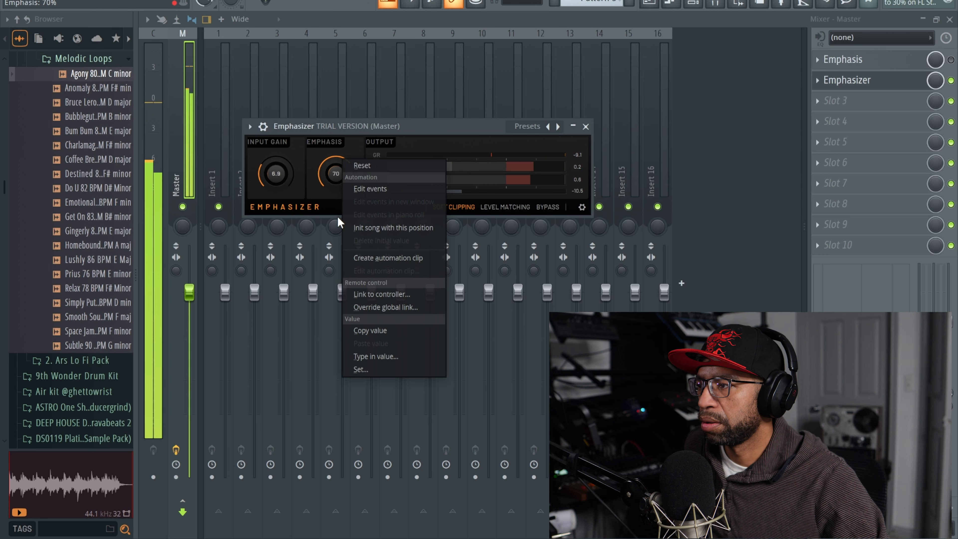
left_click(338, 164)
left_click_drag(340, 163, 341, 152)
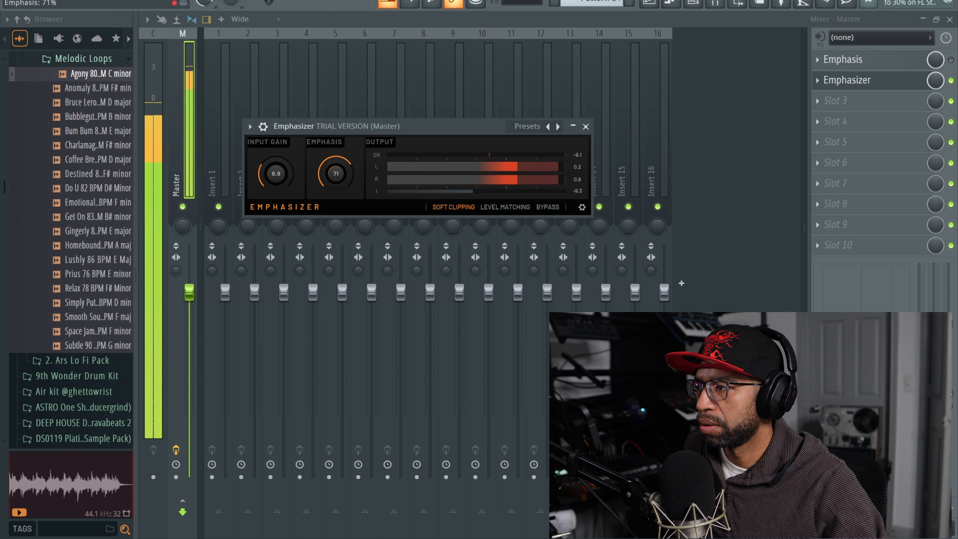